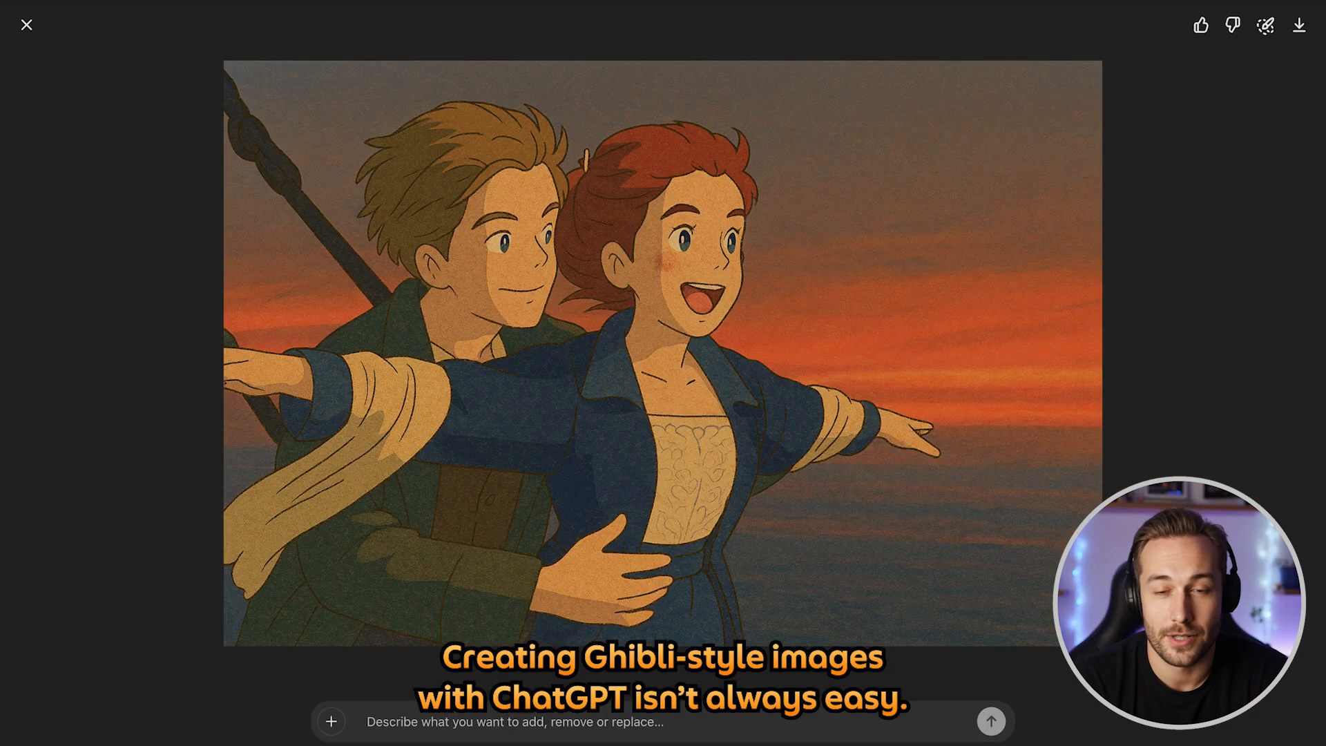
Step: Close the enlarged image and write a prompt turning the attached scene into Studio Ghibli style, maintaining the original camera angle, layout, lighting and color balance
{"action": "key", "text": "Escape"}
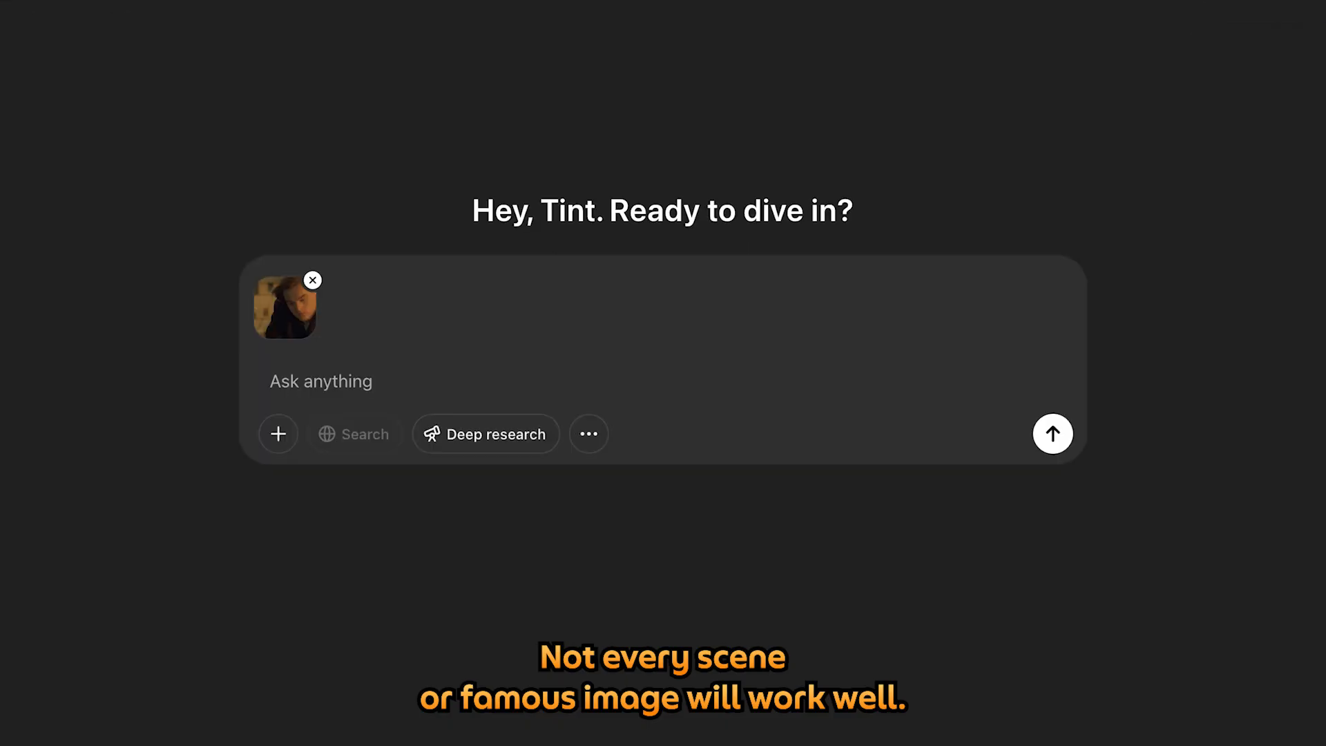
{"action": "type", "text": "Change this scene into the style of Studio Ghibli. Maintain the original camera angle, layout, lighting, and color balance. Enhance it with rich textures and signature Ghibli-style visual storytelling. Size 16:9 full landscape."}
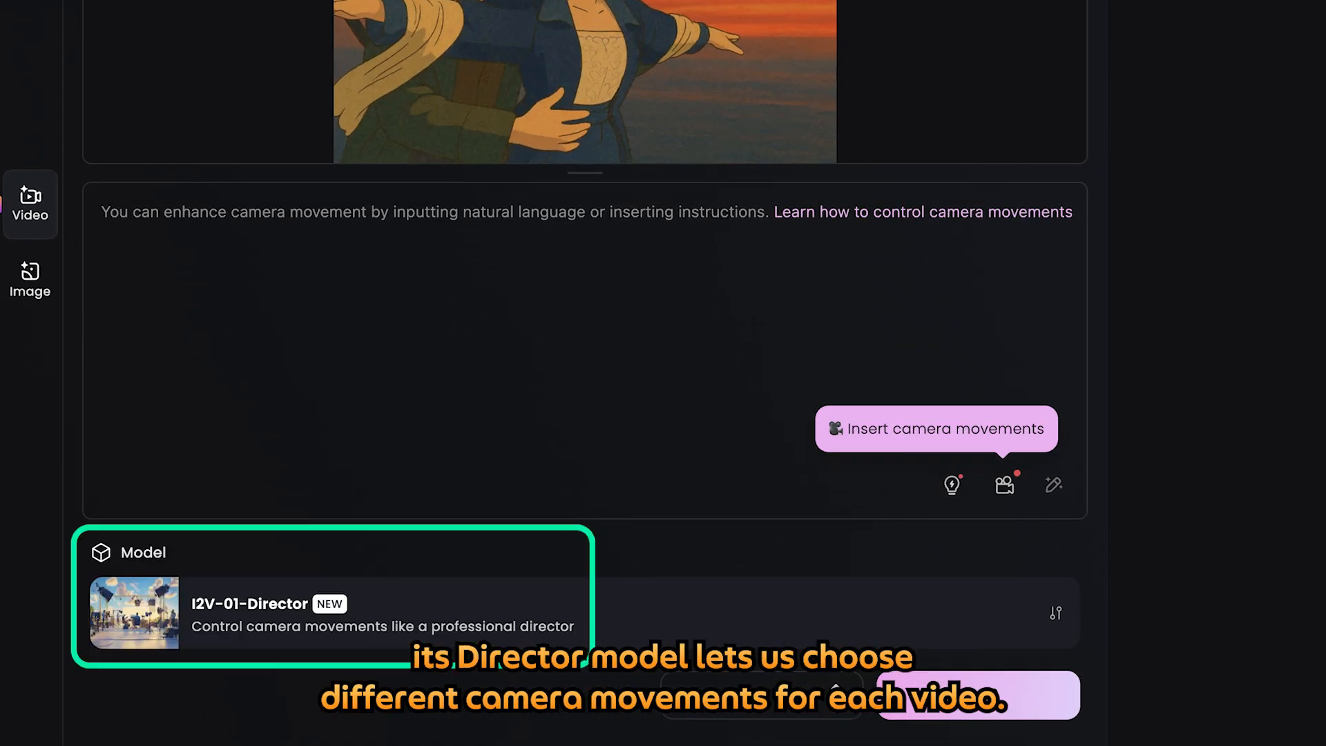
Step: In Hailuo AI, add the camera movements Truck left and Pan right plus the prompt "wind blowing the hair and dress" for the image-to-video clip
{"action": "left_click", "coordinate": [1005, 485]}
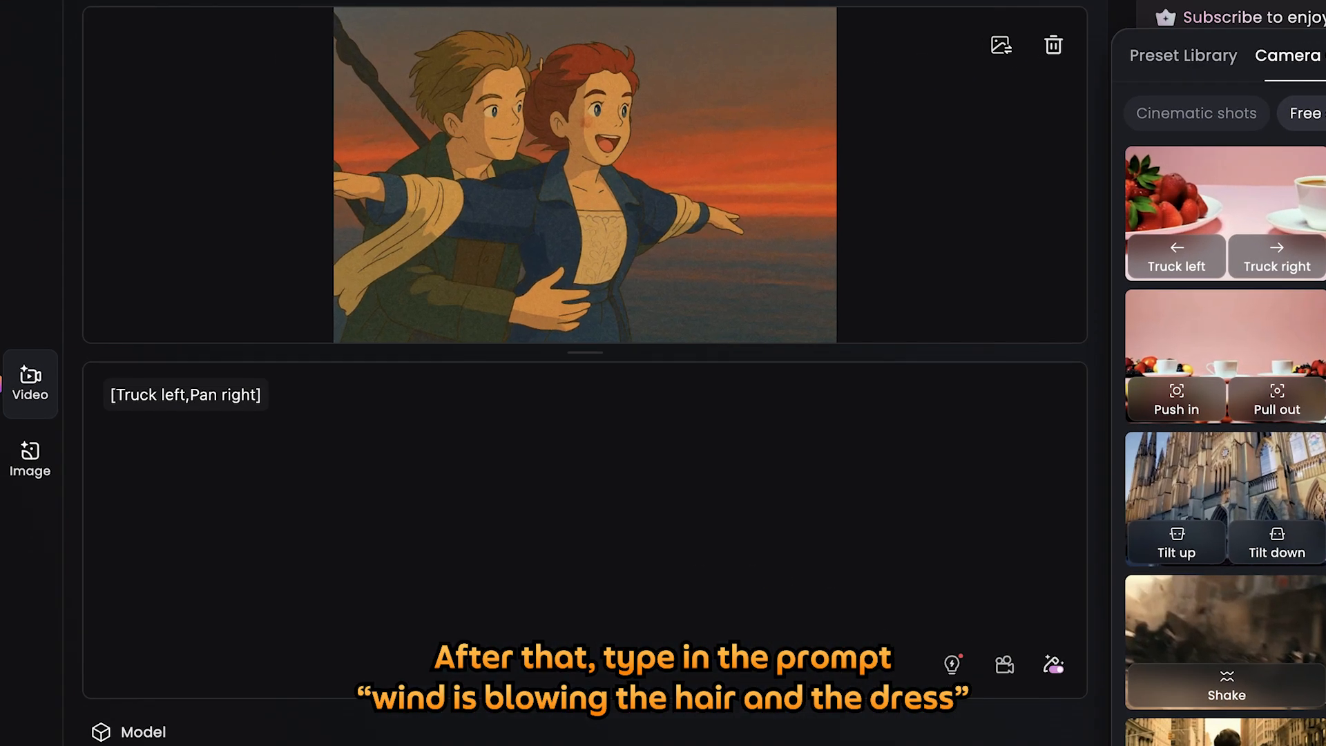
{"action": "type", "text": "wind blowing the hair and dress"}
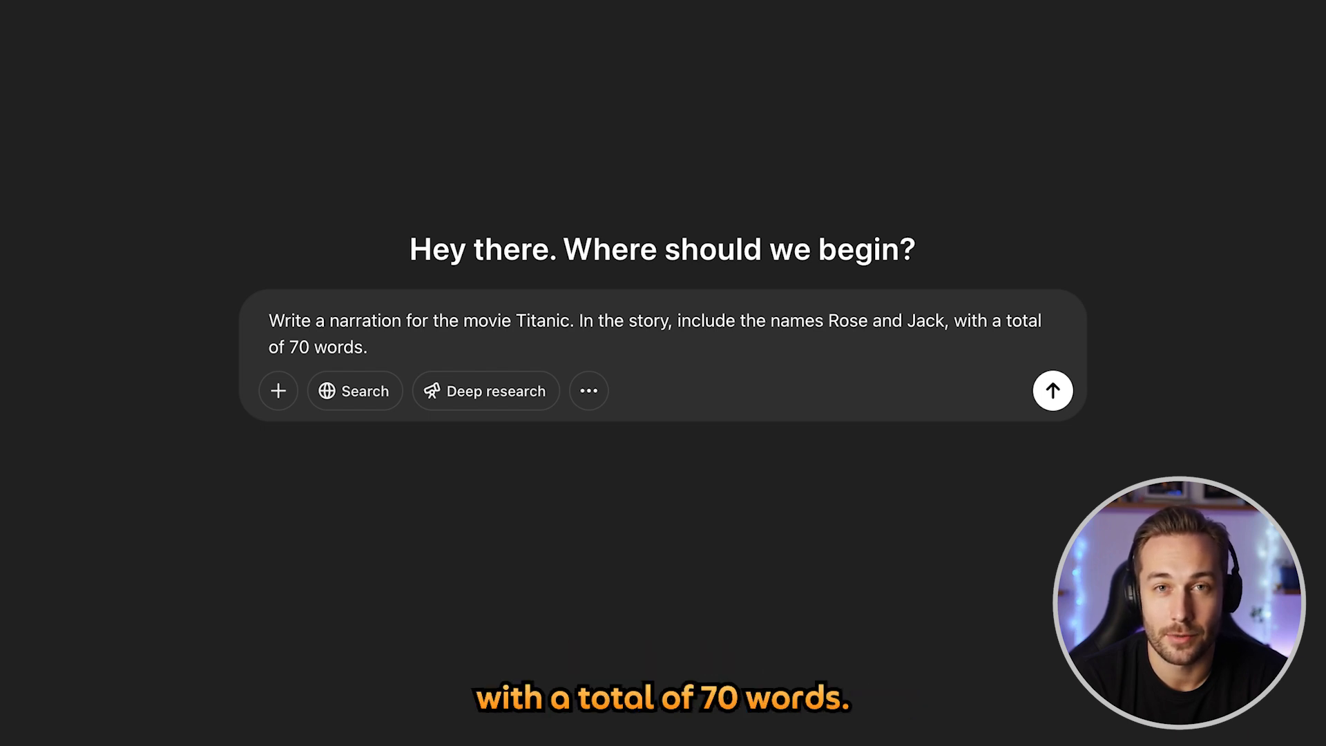
Step: Request the 70-word Titanic narration mentioning Rose and Jack in ChatGPT, and have it translated to Japanese
{"action": "key", "text": "Return"}
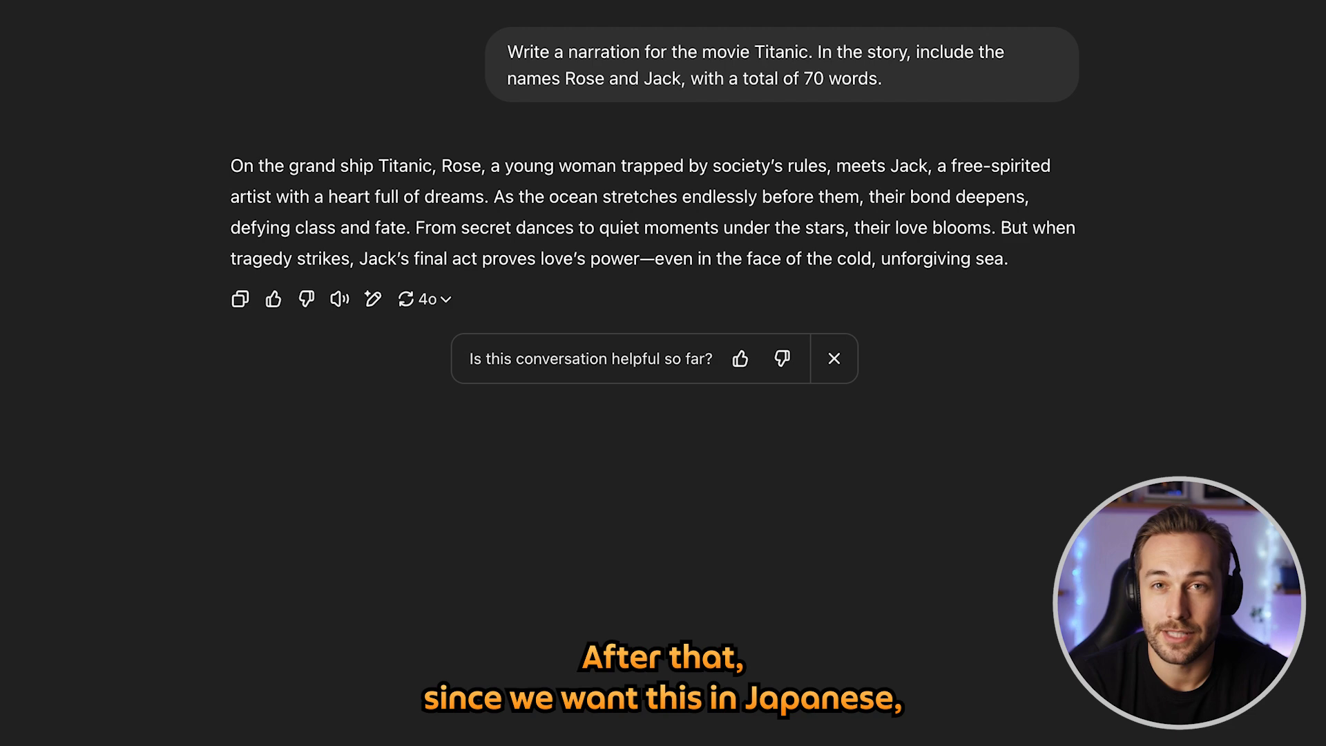
{"action": "type", "text": "translate to Japanese"}
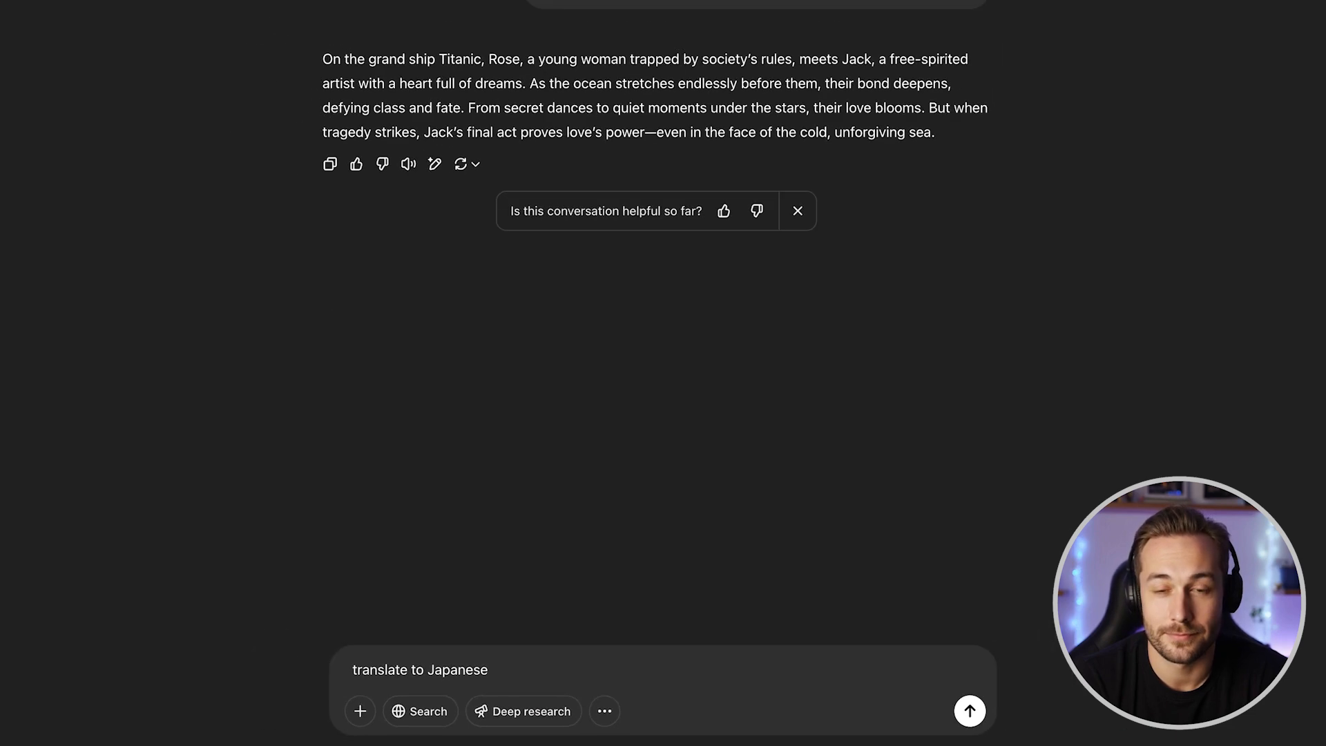
{"action": "key", "text": "Return"}
Step: Copy the Japanese narration into the Speech Synthesis text in MiniMax Audio
{"action": "left_click_drag", "start_coordinate": [355, 105], "coordinate": [964, 155]}
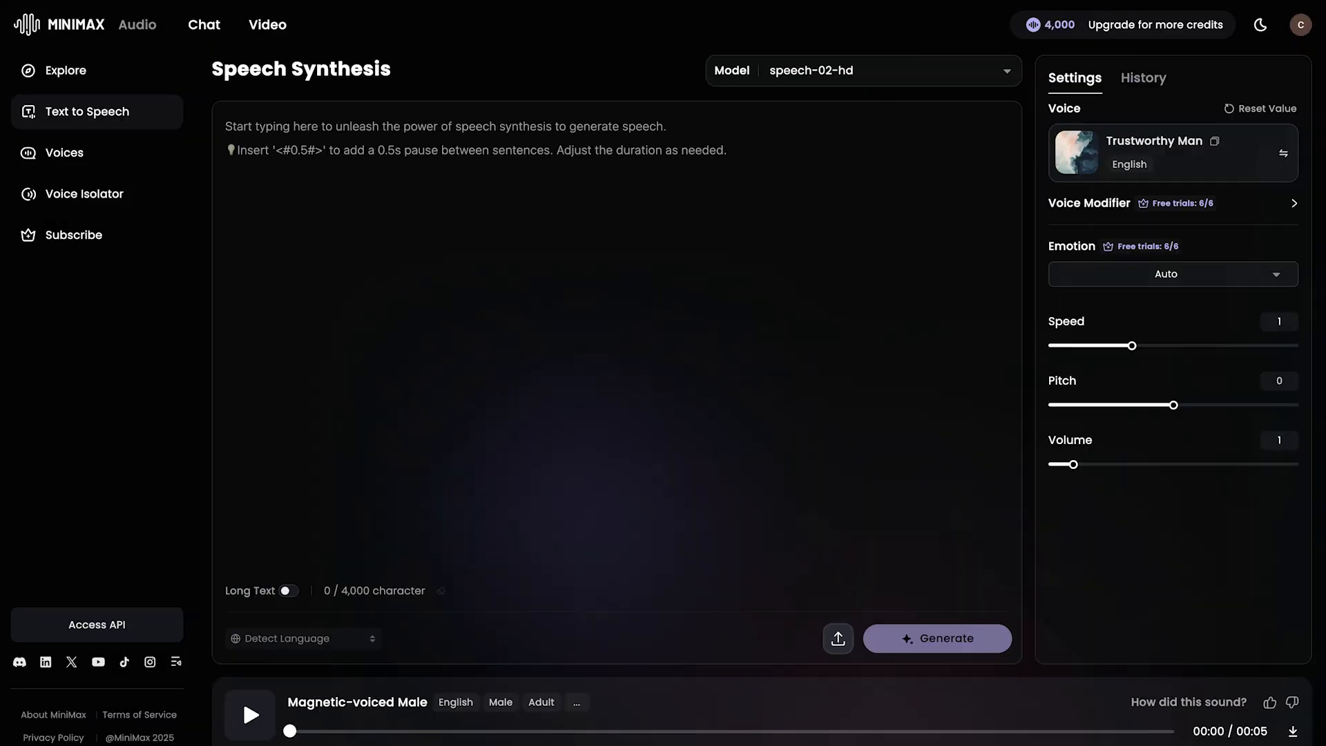
{"action": "type", "text": "豪華客船タイタニック号で、社会の束縛に悩む若き女性ローズは、夢を抱く自由な心を持つ画家ジャックと出会います。果てしない海を前に、二人の絆は深まり、身分や運命を超えて愛を育みます。秘密のダンスや星空の下の静かな時間。その愛は悲劇の中で試され、ジャックの最後の行動が、愛の力を証明するのです。"}
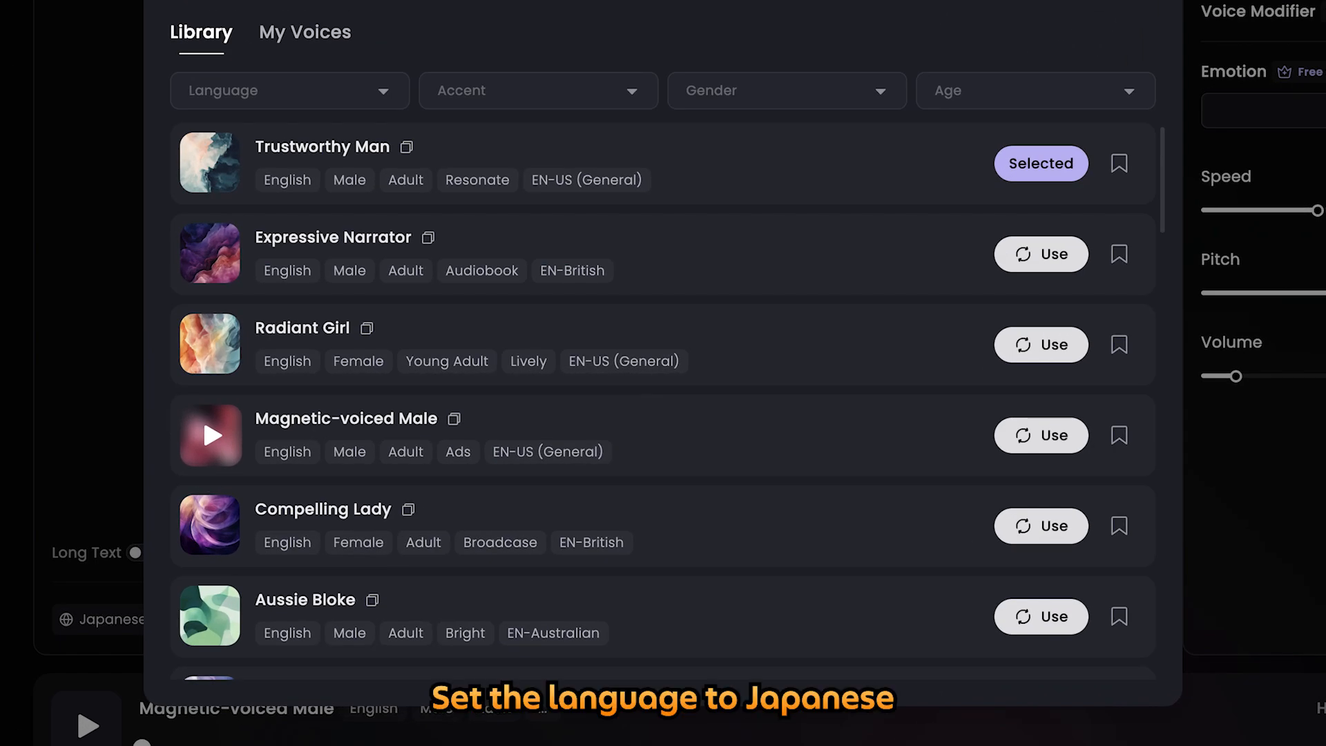
Step: Filter the voice library to Japanese language and Female gender
{"action": "left_click", "coordinate": [289, 90]}
{"action": "scroll", "coordinate": [283, 197], "scroll_direction": "down", "scroll_amount": 5}
{"action": "left_click", "coordinate": [221, 196]}
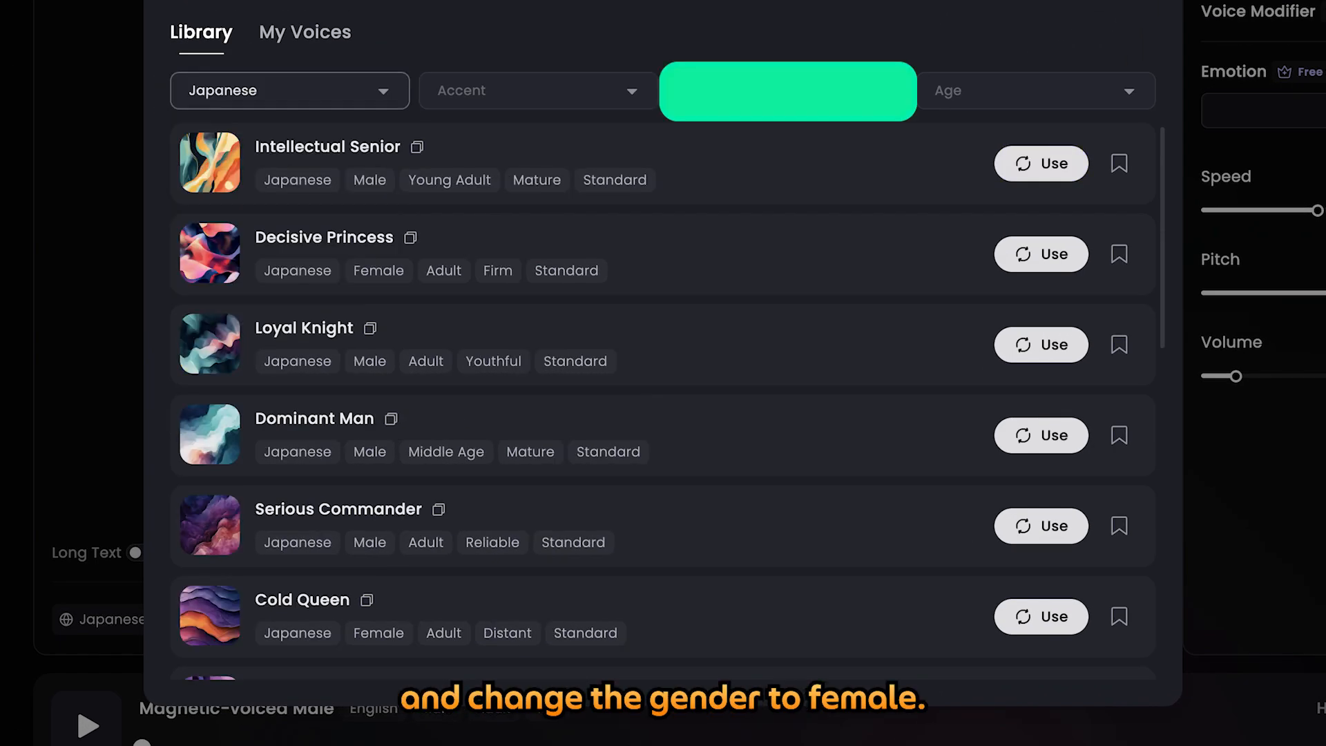
{"action": "left_click", "coordinate": [787, 90]}
{"action": "left_click", "coordinate": [711, 178]}
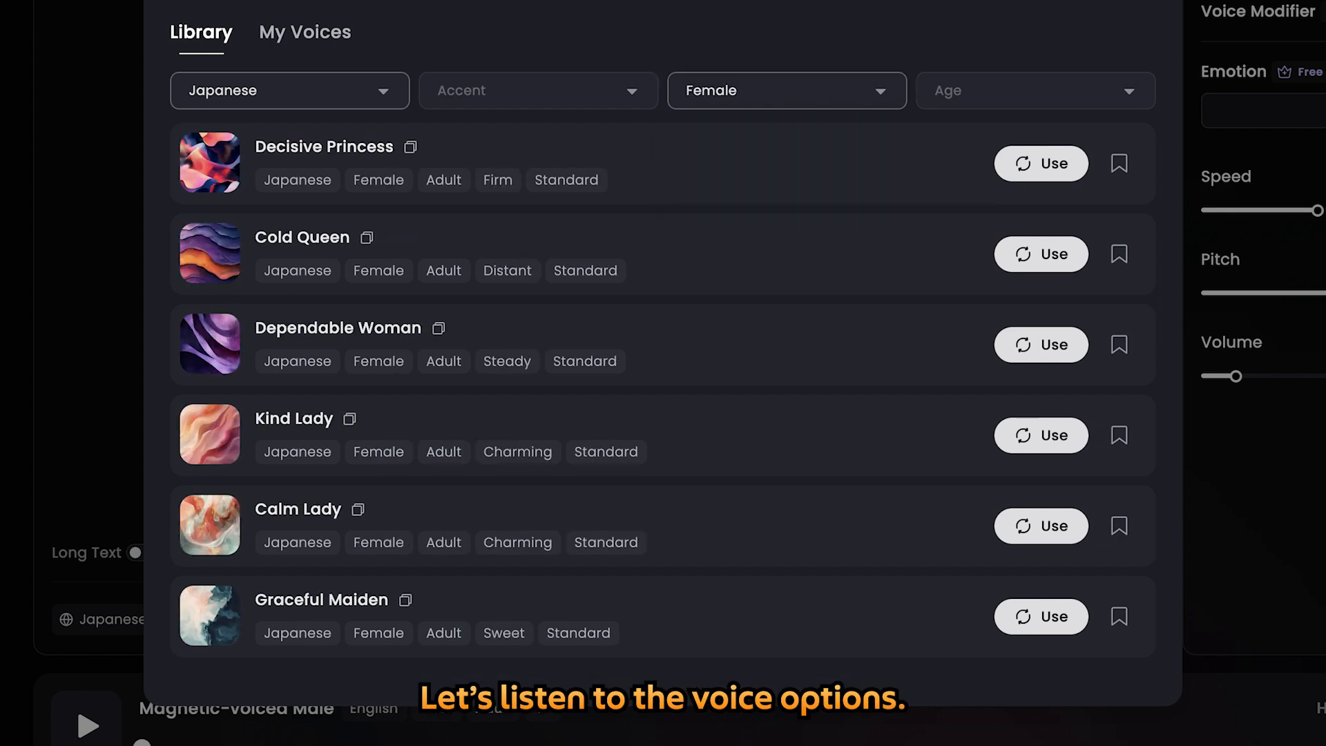
Step: Preview the Decisive Princess and Calm Lady voices, choose Calm Lady, and generate the narration speech
{"action": "left_click", "coordinate": [212, 166]}
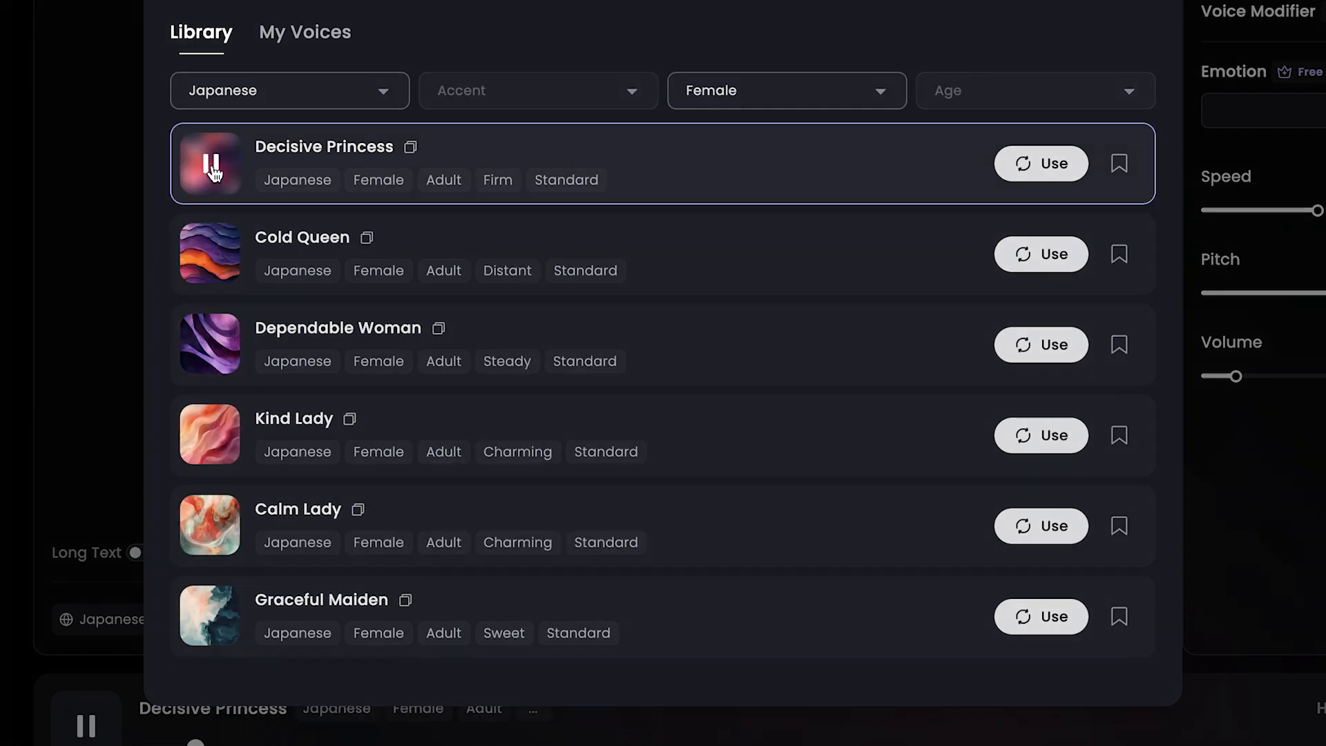
{"action": "left_click", "coordinate": [212, 528]}
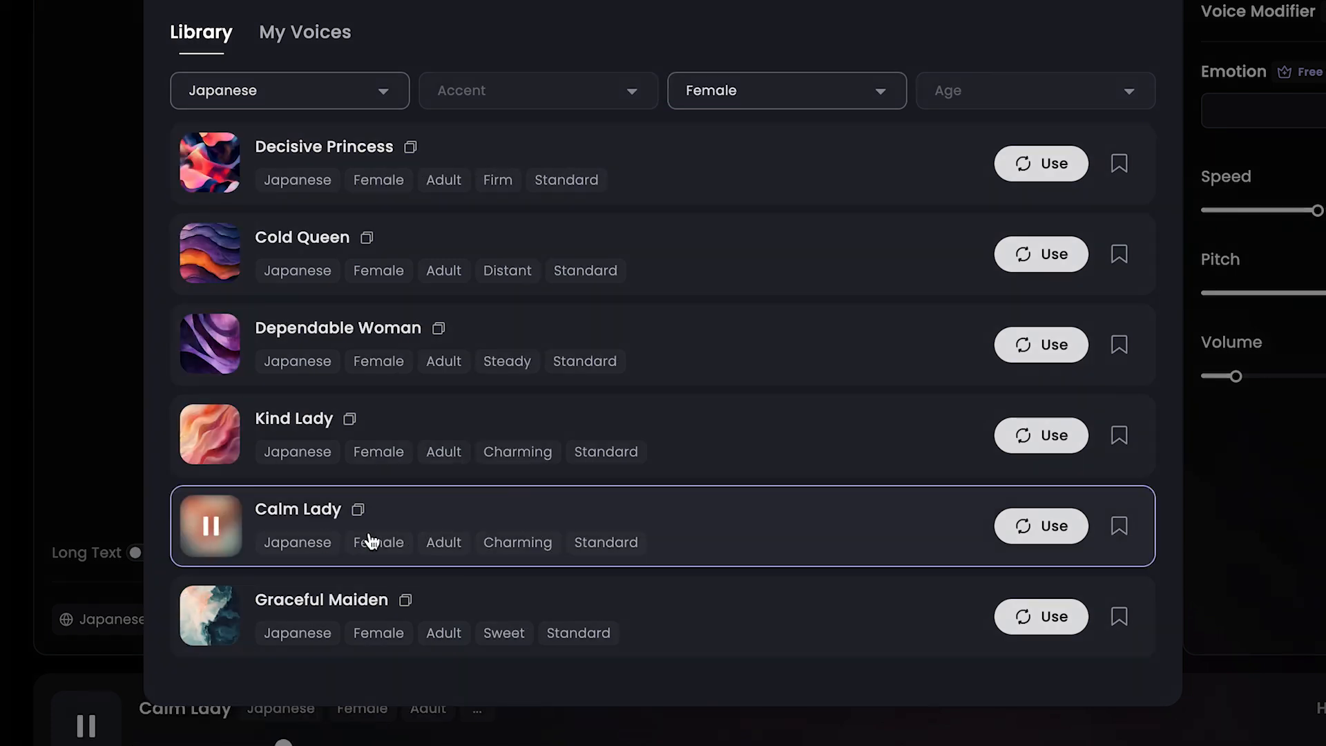
{"action": "left_click", "coordinate": [1051, 526]}
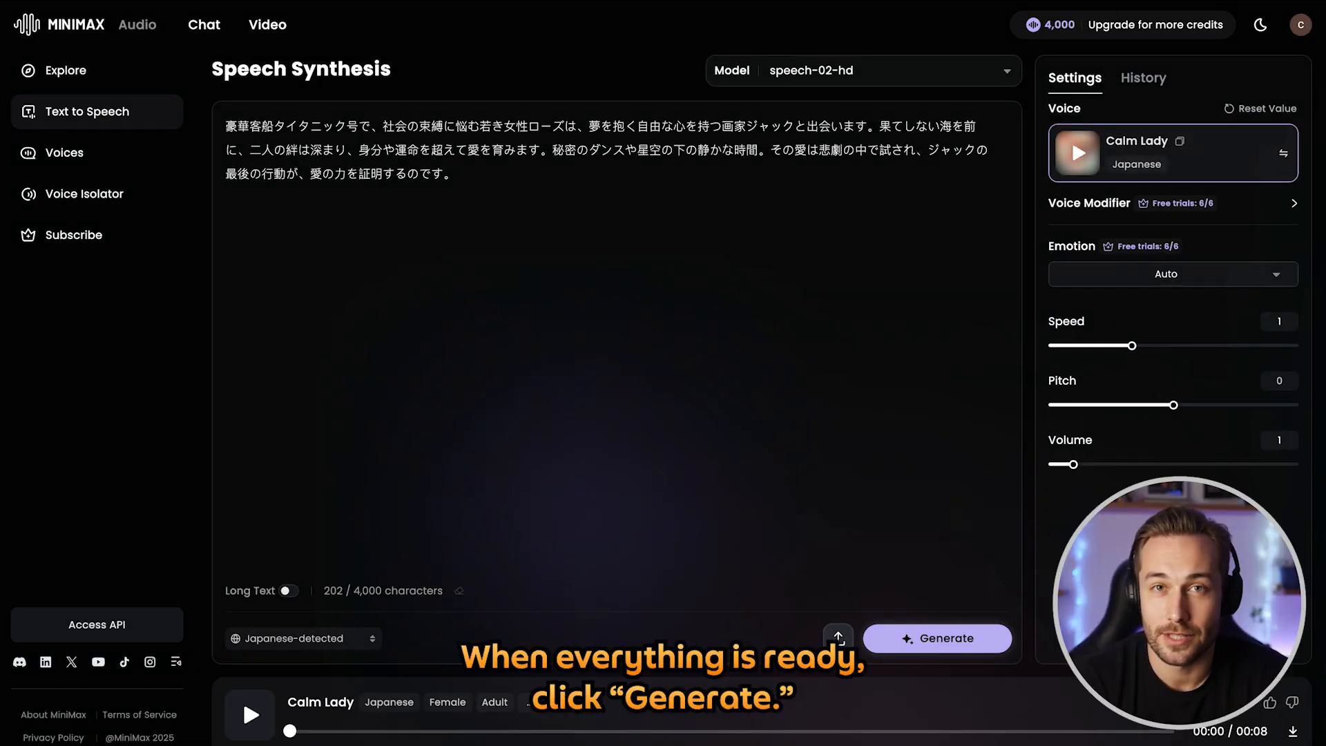
{"action": "left_click", "coordinate": [937, 638]}
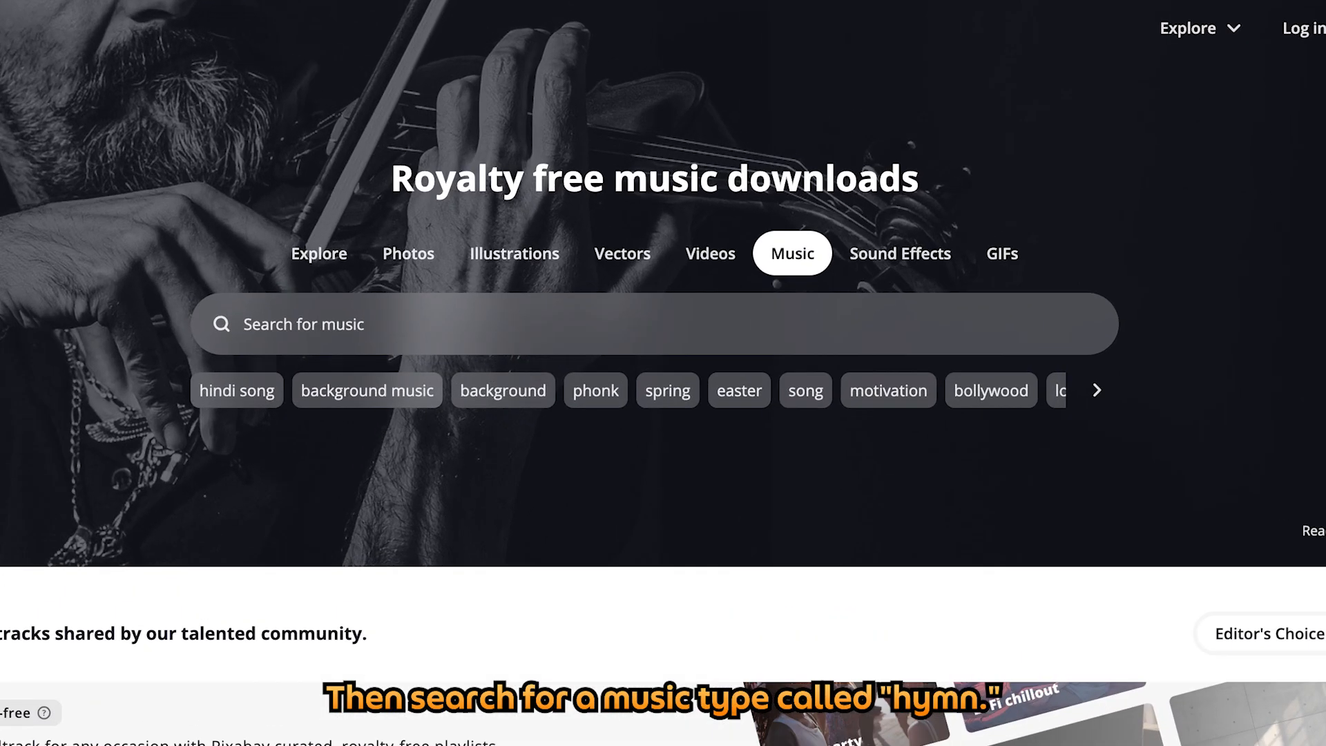
Step: Search Pixabay music for "hymn" and preview the track Great Is Thy Faithfulness
{"action": "type", "text": "hymn"}
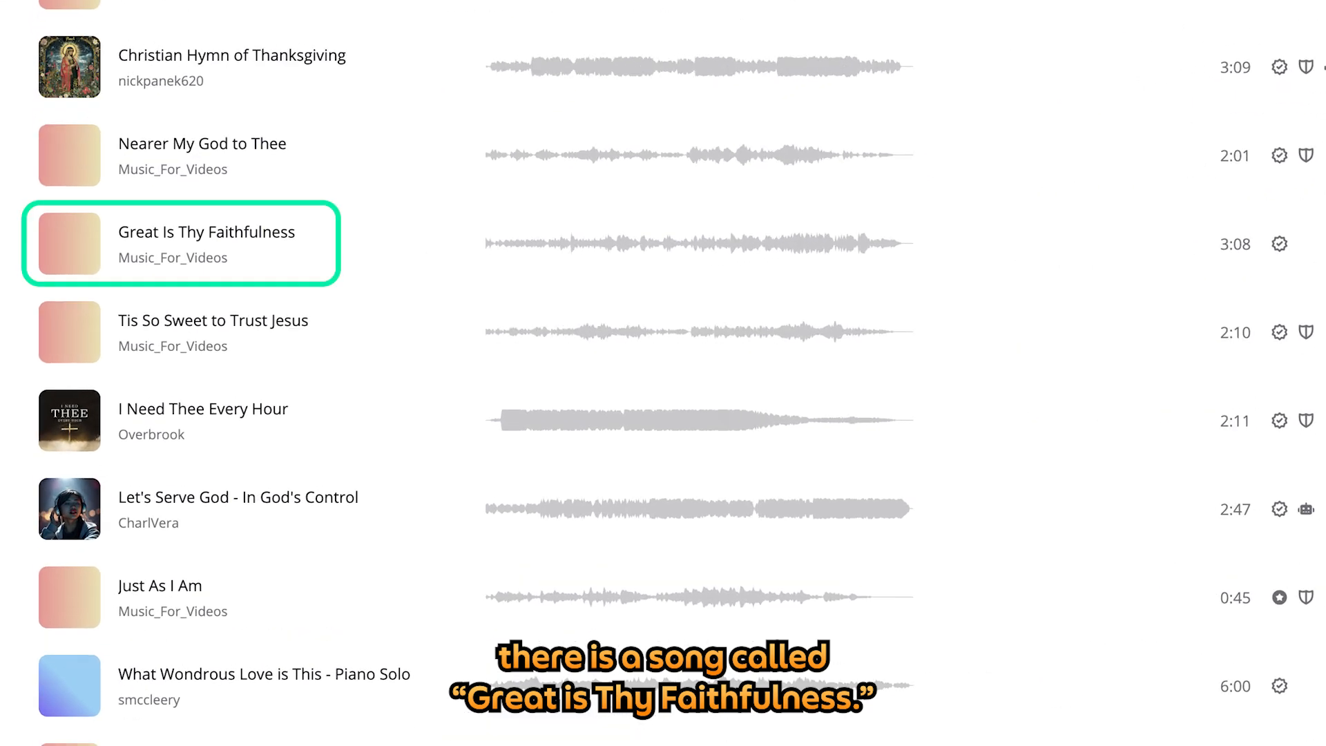
{"action": "left_click", "coordinate": [72, 249]}
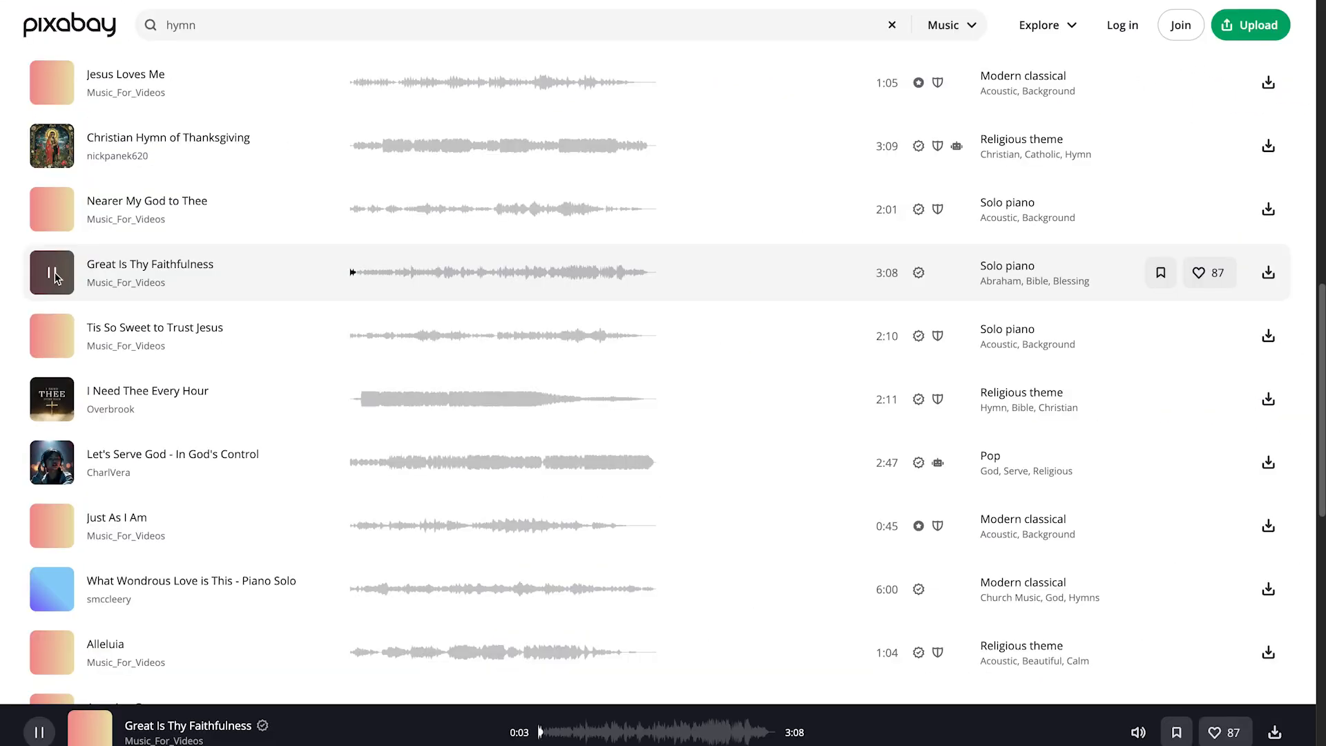
{"action": "left_click", "coordinate": [55, 276]}
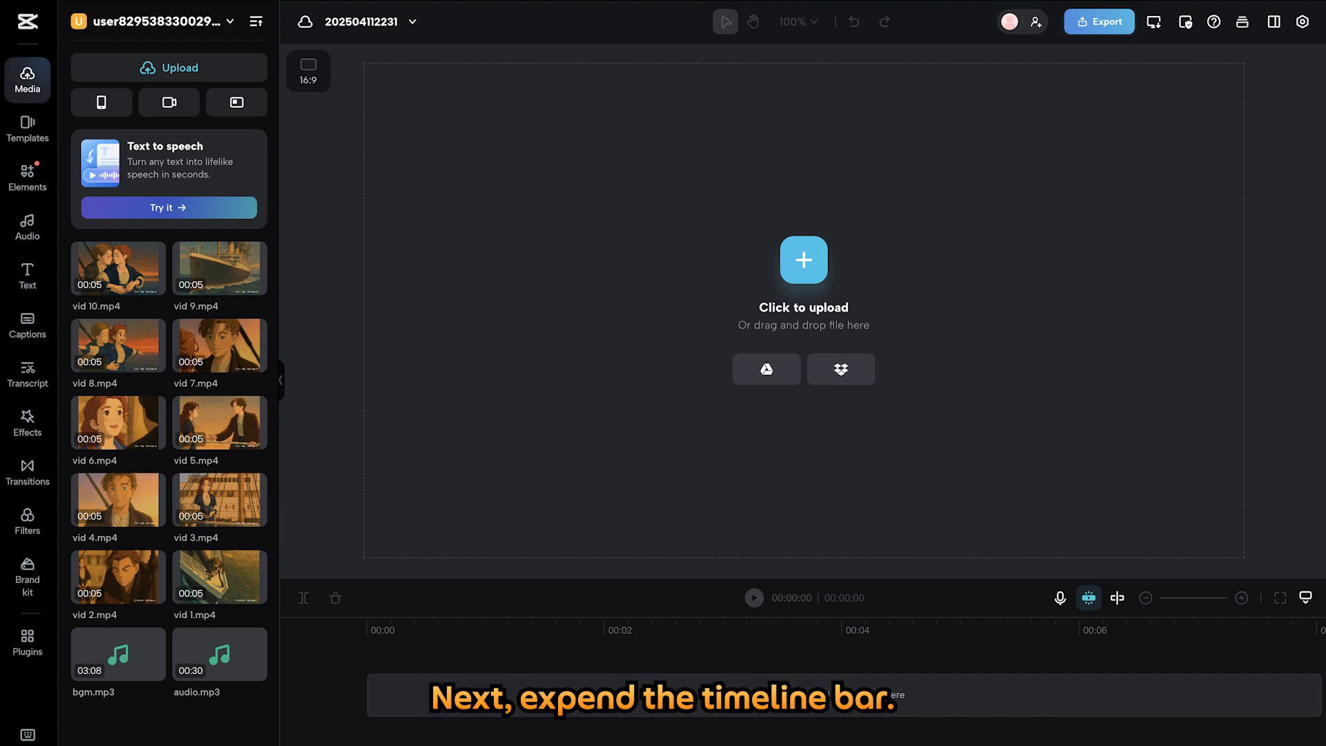
Step: In CapCut, enlarge the timeline area and add the clips from vid 10.mp4 back to vid 1.mp4, plus audio.mp3 and bgm.mp3
{"action": "left_click_drag", "start_coordinate": [803, 579], "coordinate": [803, 473]}
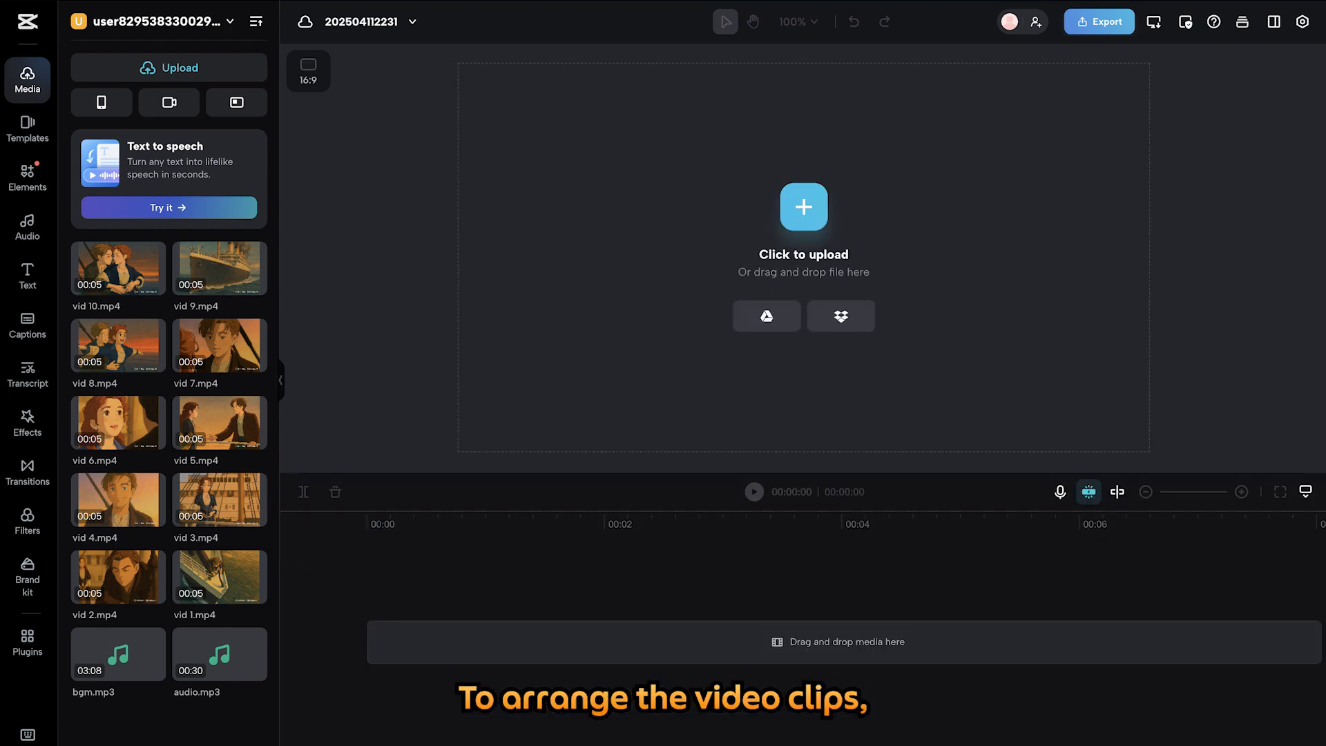
{"action": "left_click", "coordinate": [118, 268]}
{"action": "left_click", "coordinate": [220, 268]}
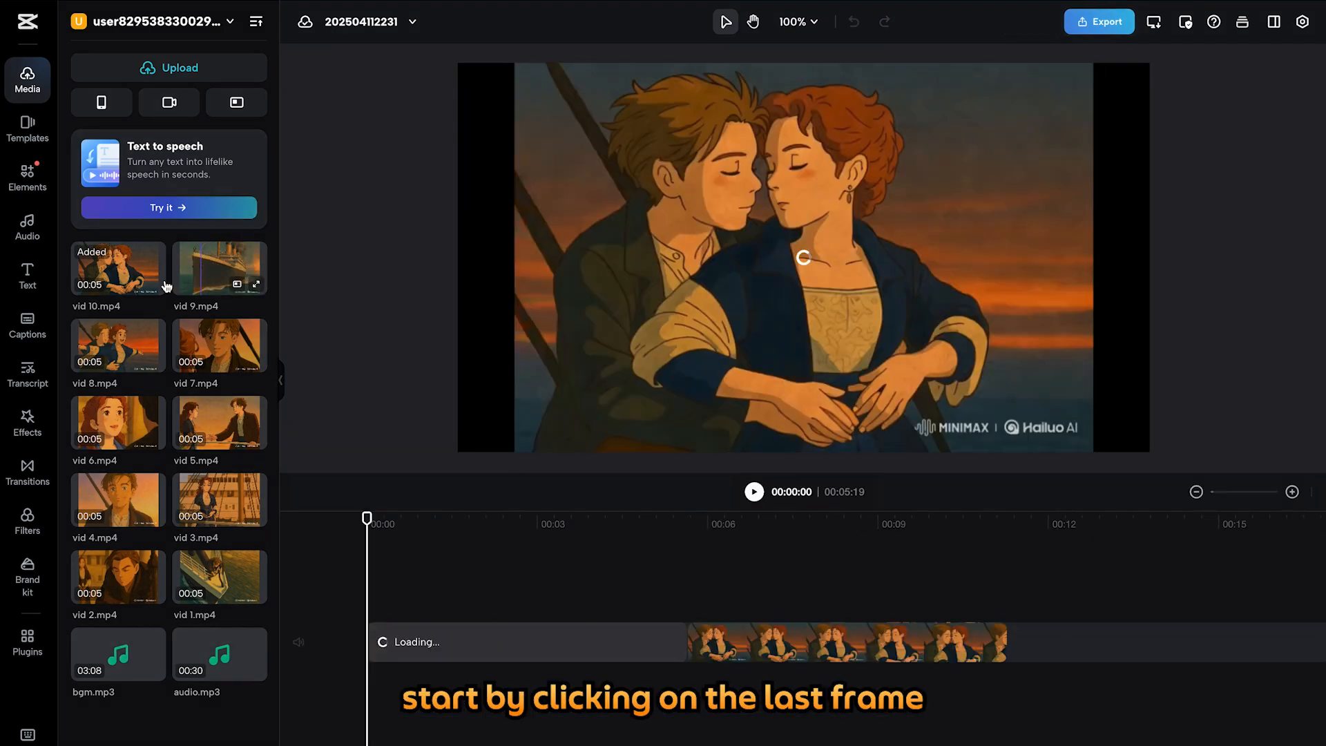
{"action": "left_click", "coordinate": [201, 348]}
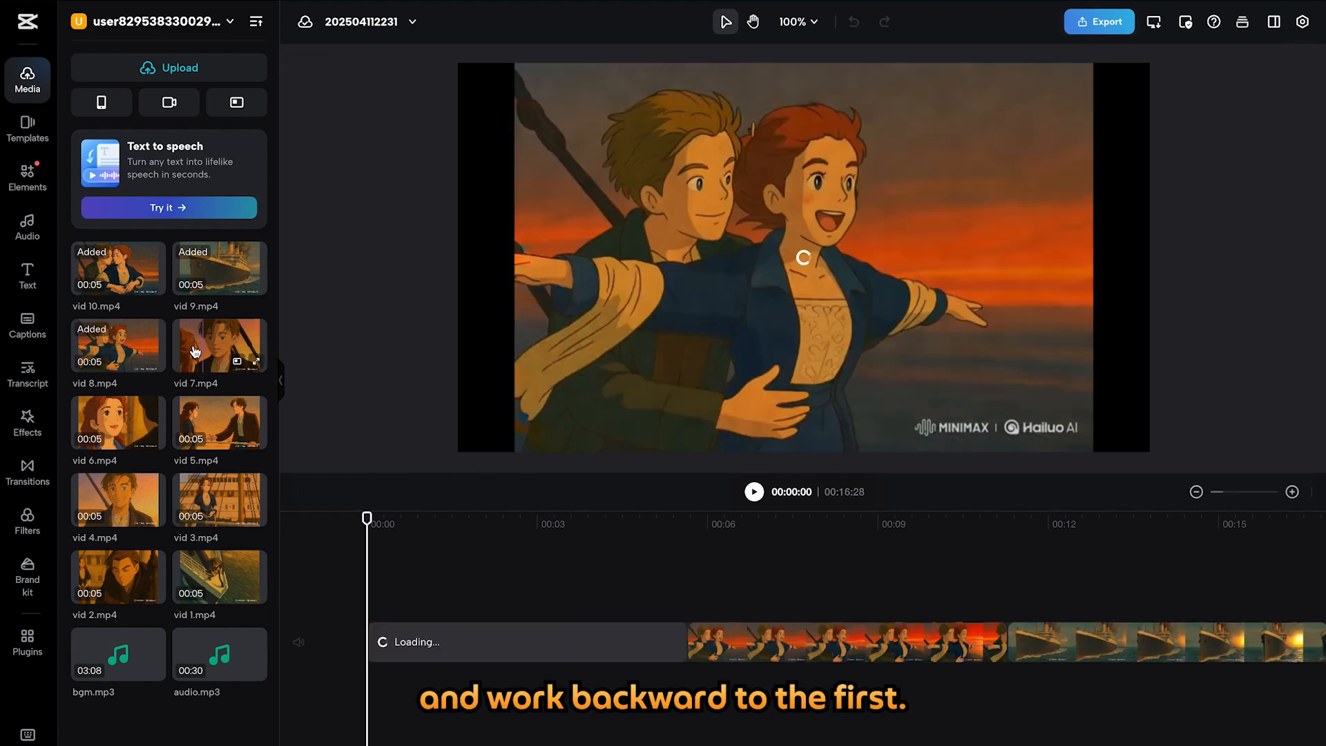
{"action": "left_click", "coordinate": [115, 420]}
{"action": "left_click", "coordinate": [211, 422]}
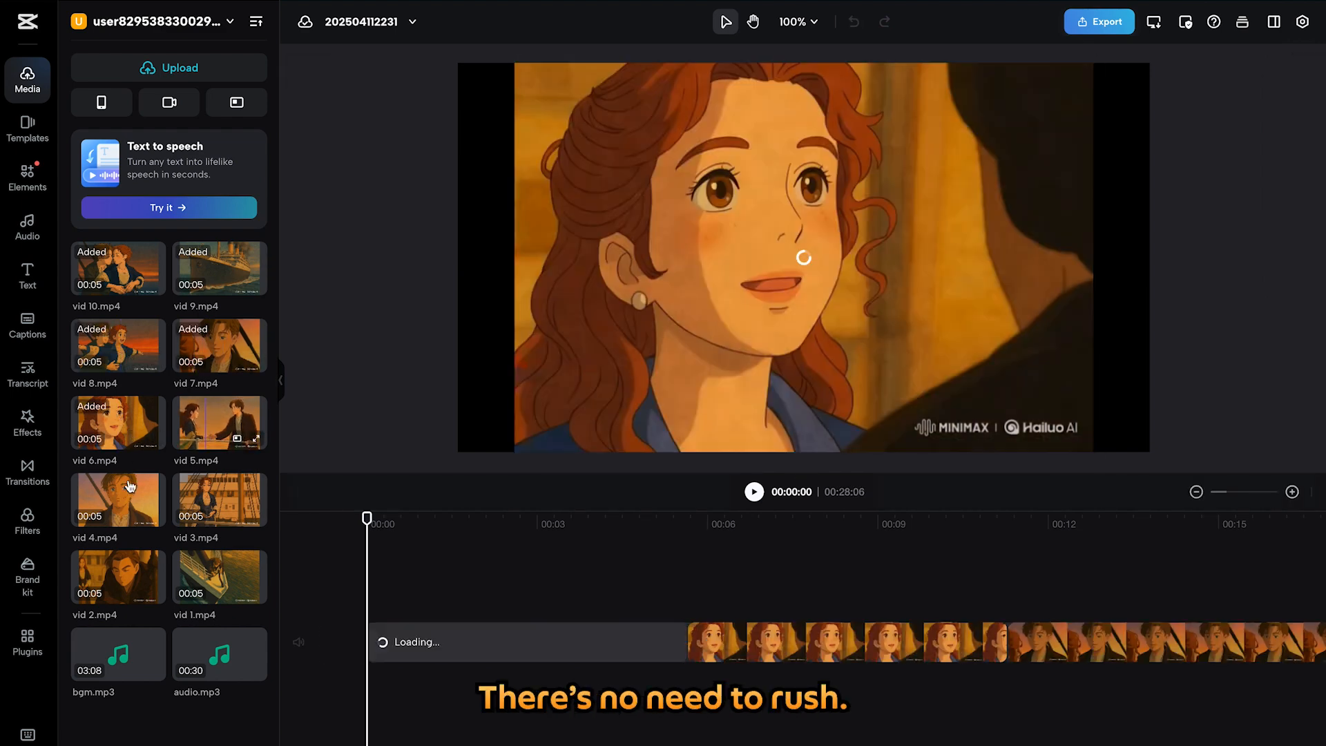
{"action": "left_click", "coordinate": [124, 499]}
{"action": "left_click", "coordinate": [118, 574]}
{"action": "left_click", "coordinate": [216, 580]}
{"action": "left_click", "coordinate": [204, 656]}
{"action": "left_click", "coordinate": [122, 656]}
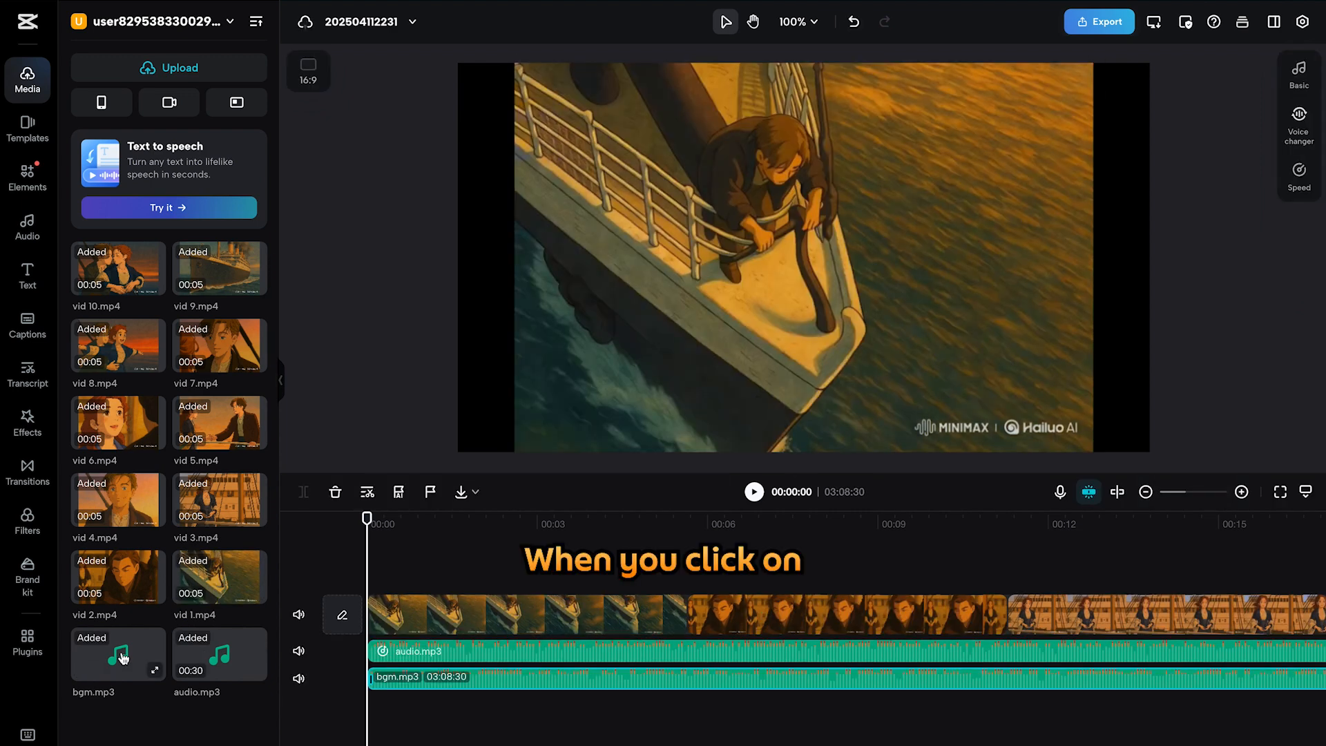
Step: Split the background music bgm.mp3 at the end of the last video clip and delete the excess part
{"action": "left_click", "coordinate": [1145, 492]}
{"action": "left_click", "coordinate": [1146, 492]}
{"action": "left_click_drag", "start_coordinate": [367, 518], "coordinate": [697, 519]}
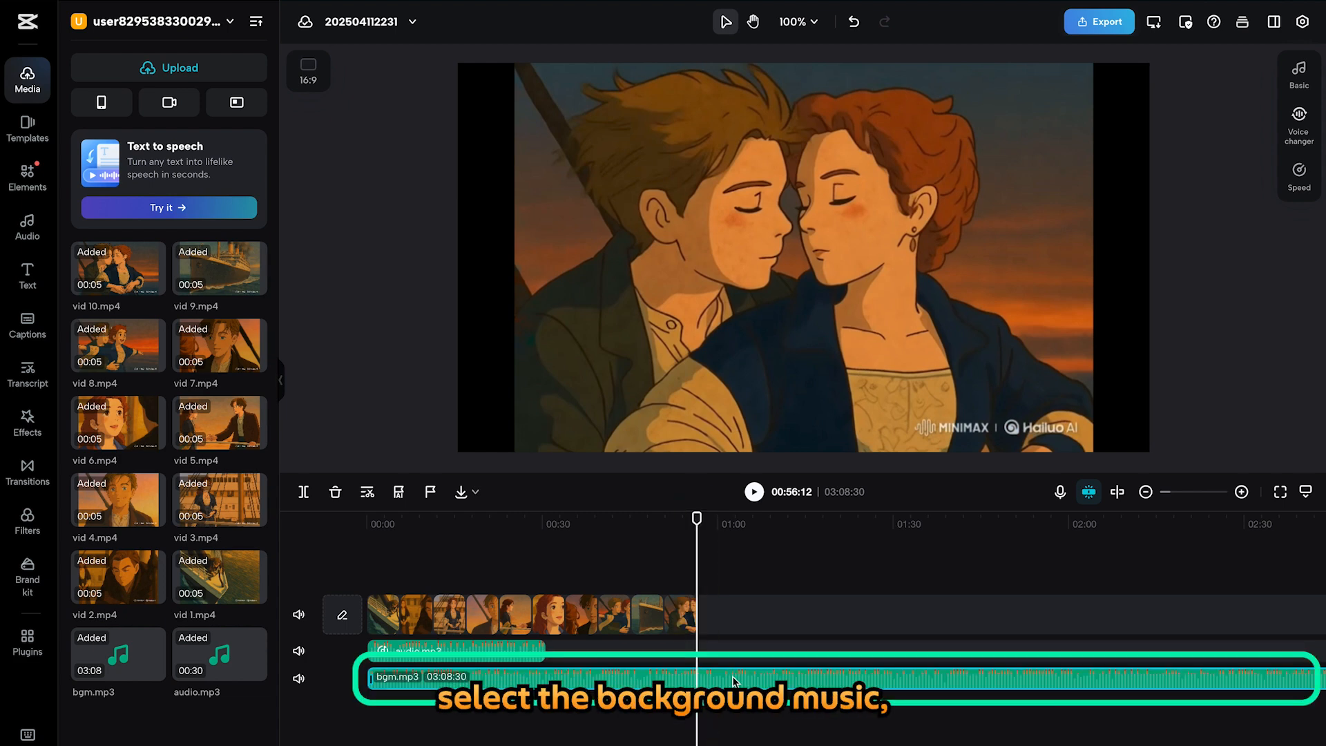
{"action": "left_click", "coordinate": [304, 491]}
{"action": "left_click", "coordinate": [787, 684]}
{"action": "key", "text": "Delete"}
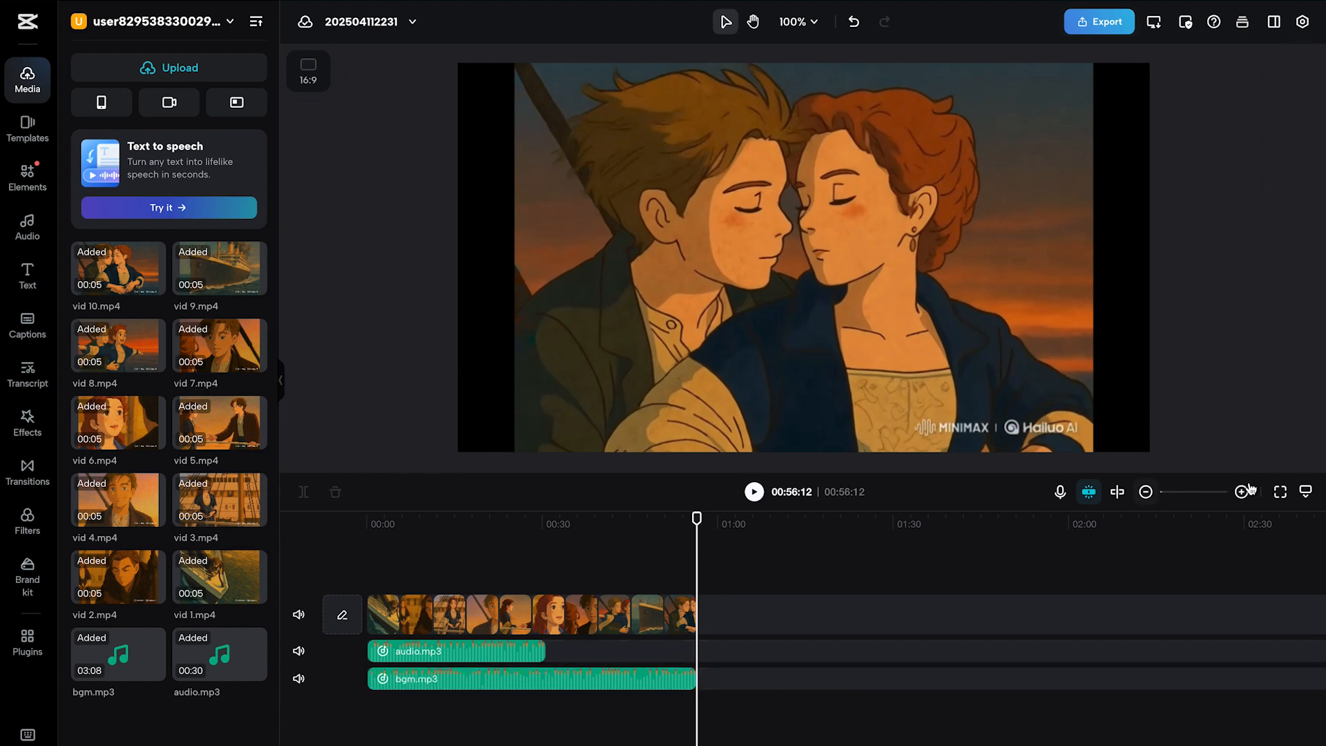
Step: Scale the last clip, vid 10.mp4, to fill the 16:9 frame and shift it downward, keeping the watermark out of view
{"action": "left_click", "coordinate": [1250, 489]}
{"action": "left_click", "coordinate": [1054, 613]}
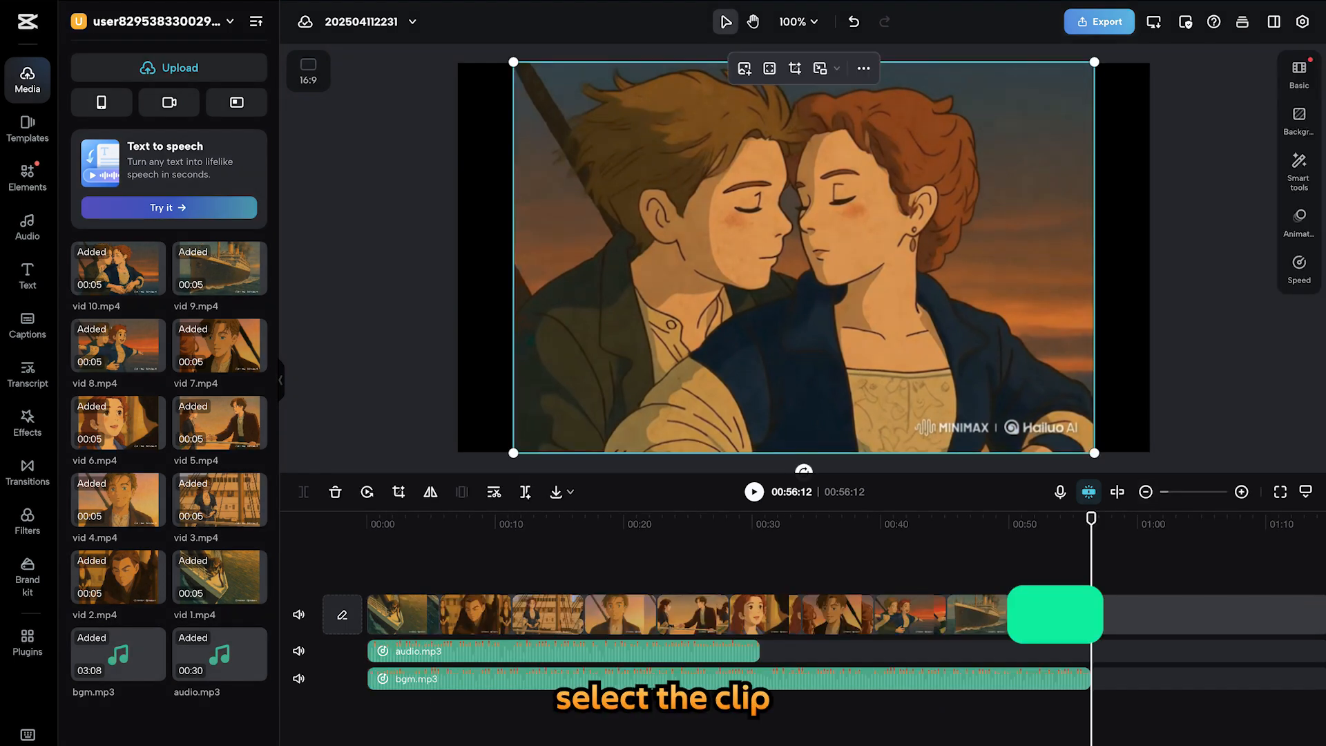
{"action": "left_click", "coordinate": [769, 67]}
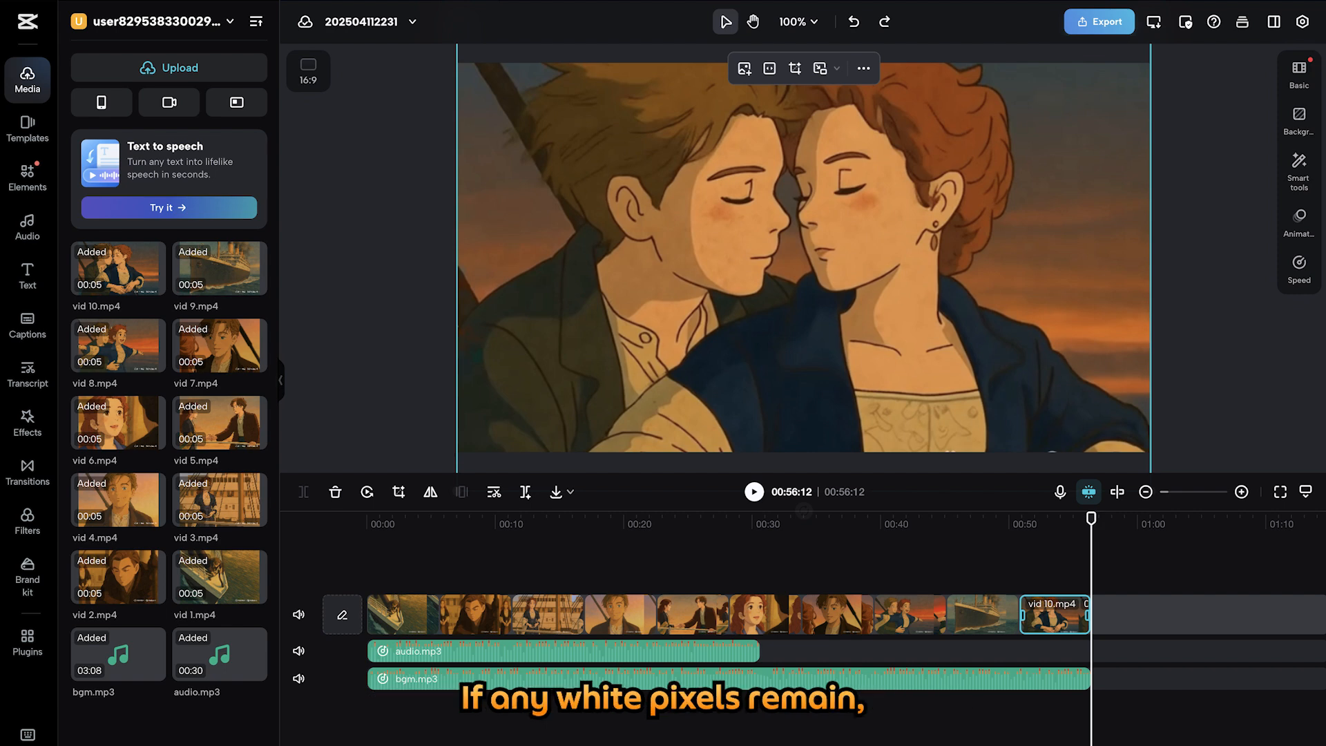
{"action": "left_click_drag", "start_coordinate": [803, 259], "coordinate": [803, 292]}
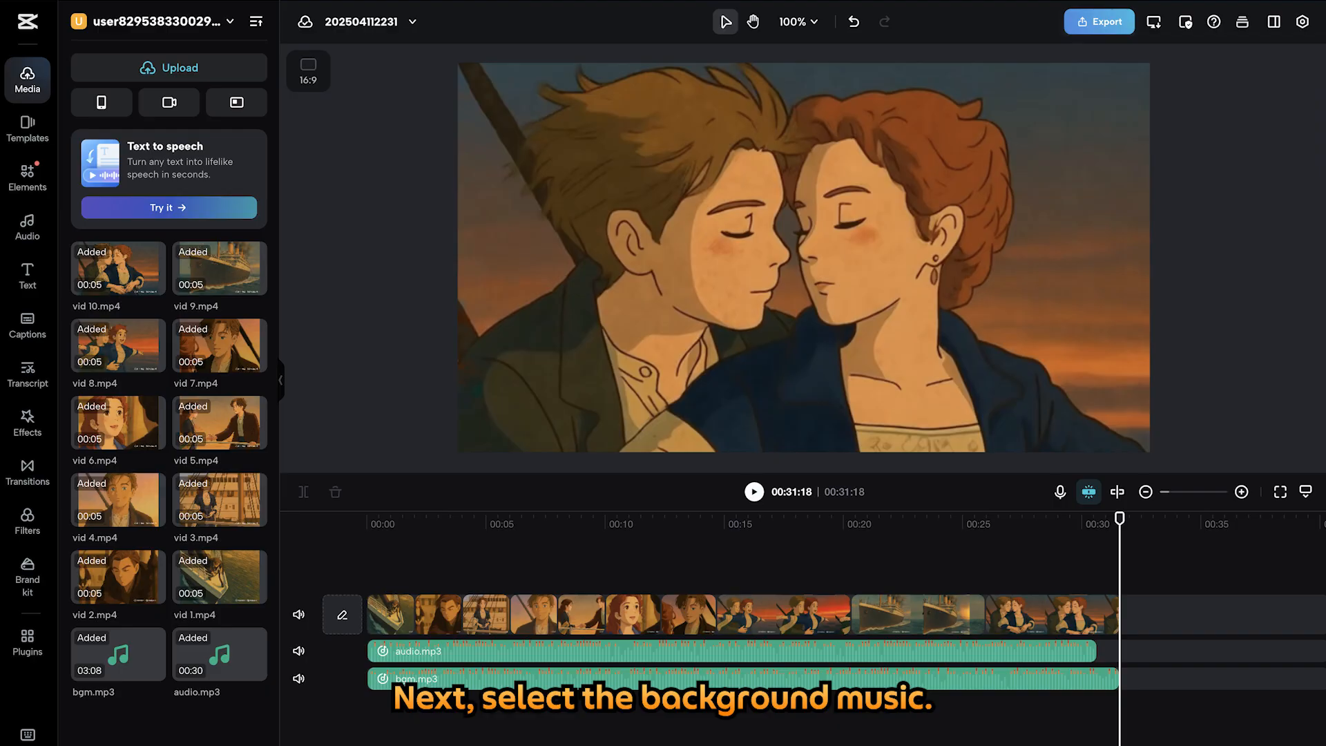
Step: Set the background music's volume to -8 dB with a 1 s fade-in and 1 s fade-out, and select the narration track audio.mp3
{"action": "left_click", "coordinate": [743, 678]}
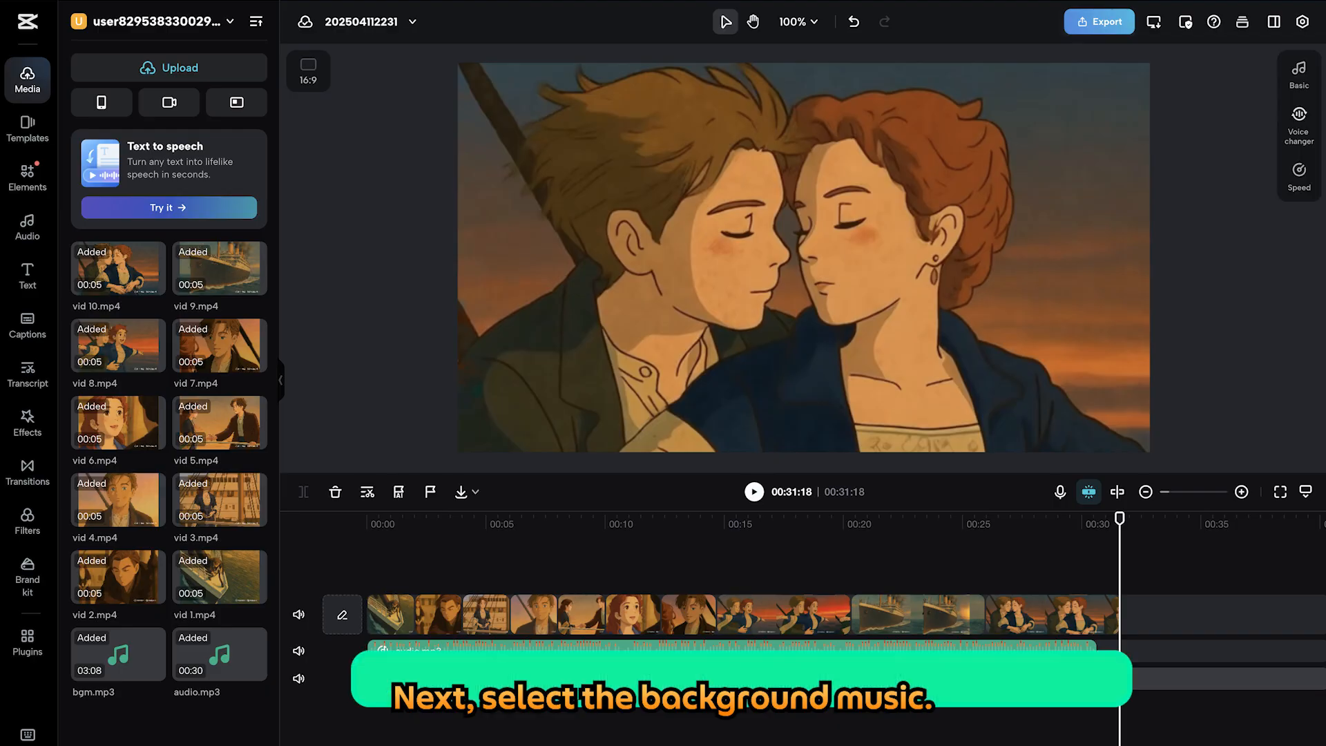
{"action": "left_click", "coordinate": [1298, 76]}
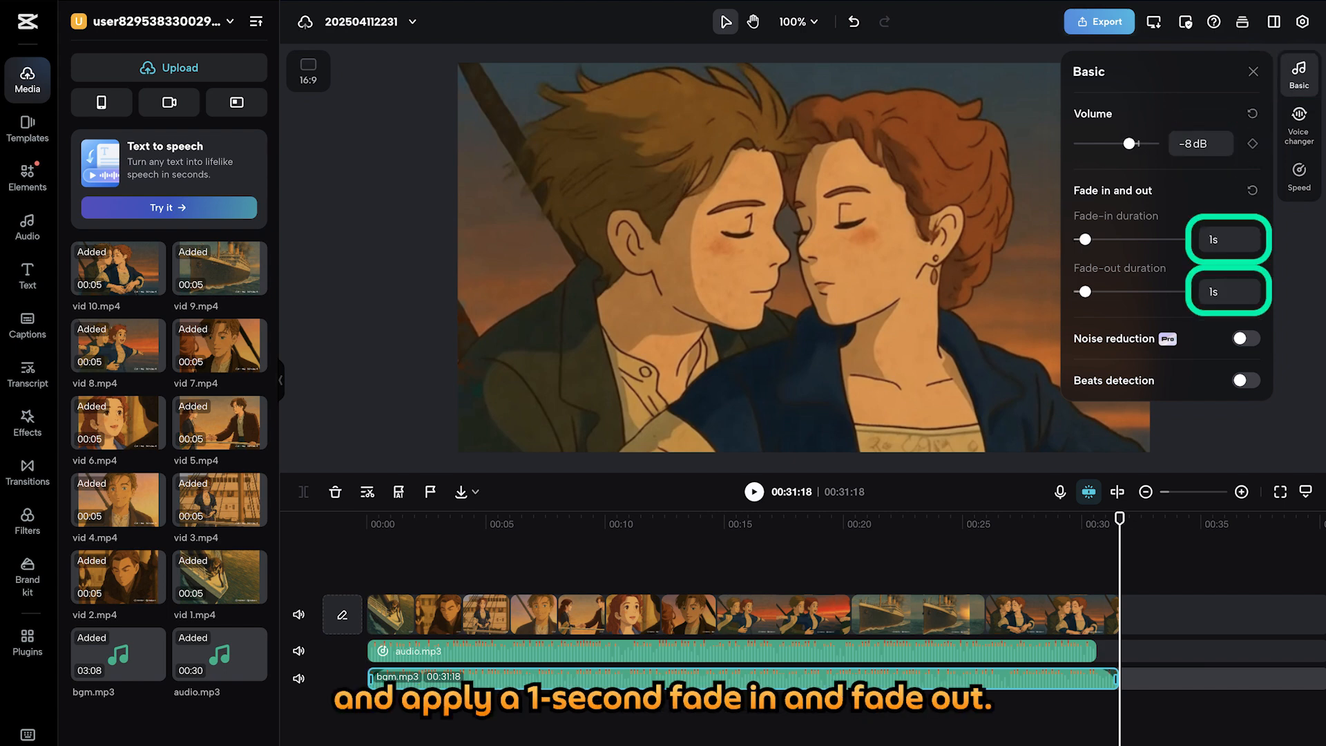
{"action": "left_click", "coordinate": [732, 651]}
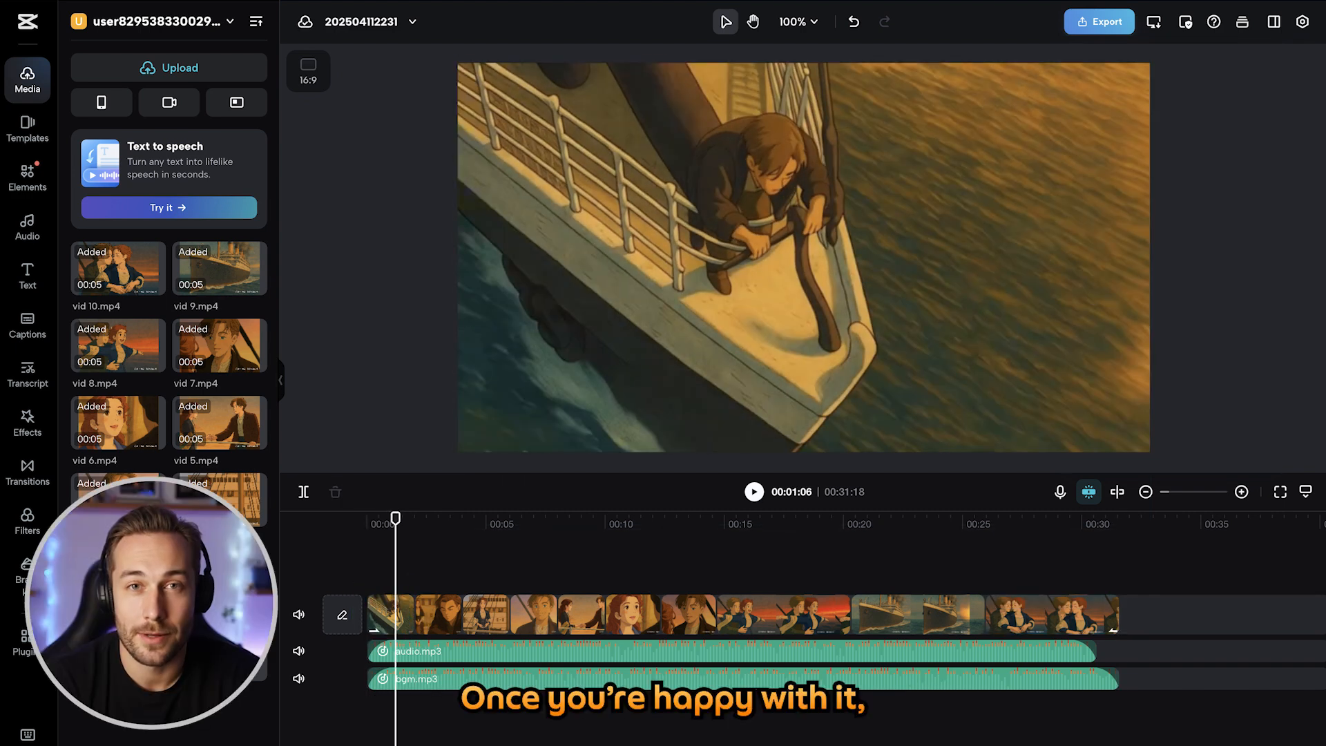
Step: Export the video for download at 1080p resolution, keeping recommended quality, 30fps and MP4 format
{"action": "left_click", "coordinate": [1098, 22]}
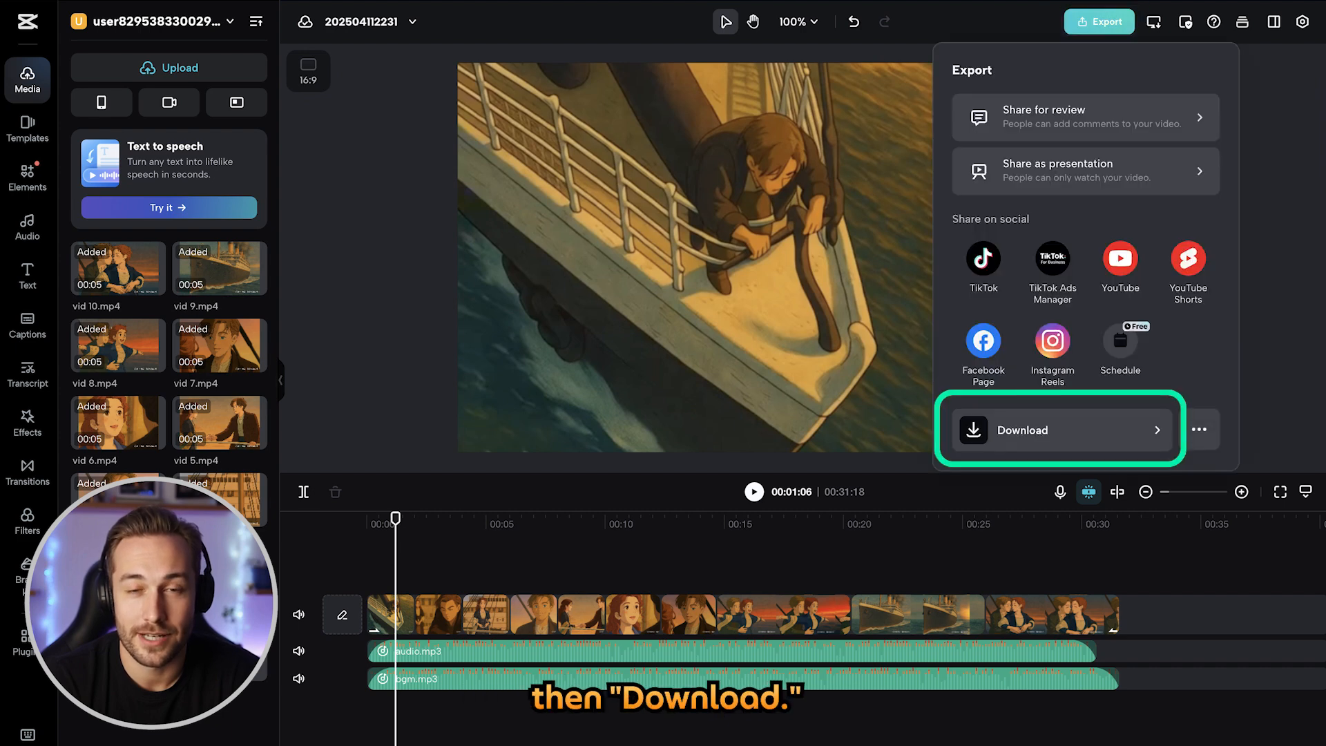
{"action": "left_click", "coordinate": [1062, 430]}
{"action": "left_click", "coordinate": [1084, 260]}
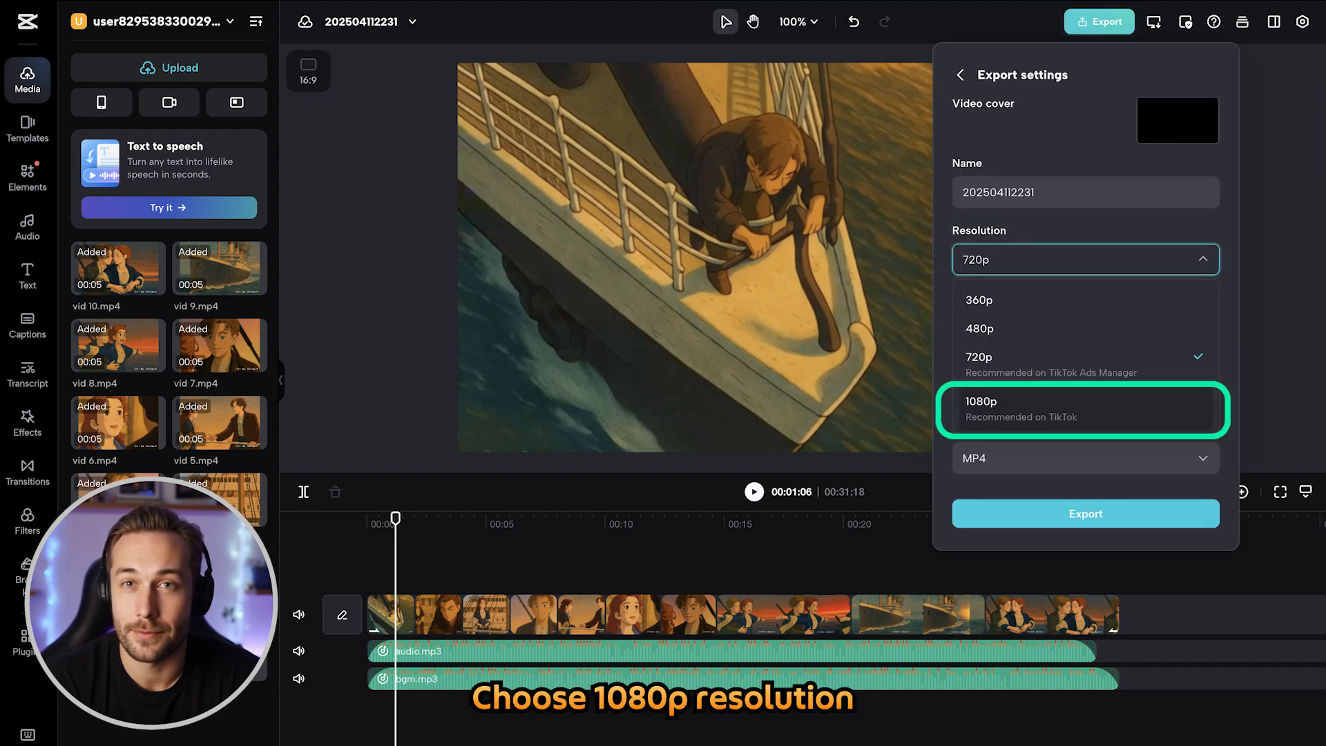
{"action": "left_click", "coordinate": [1083, 409]}
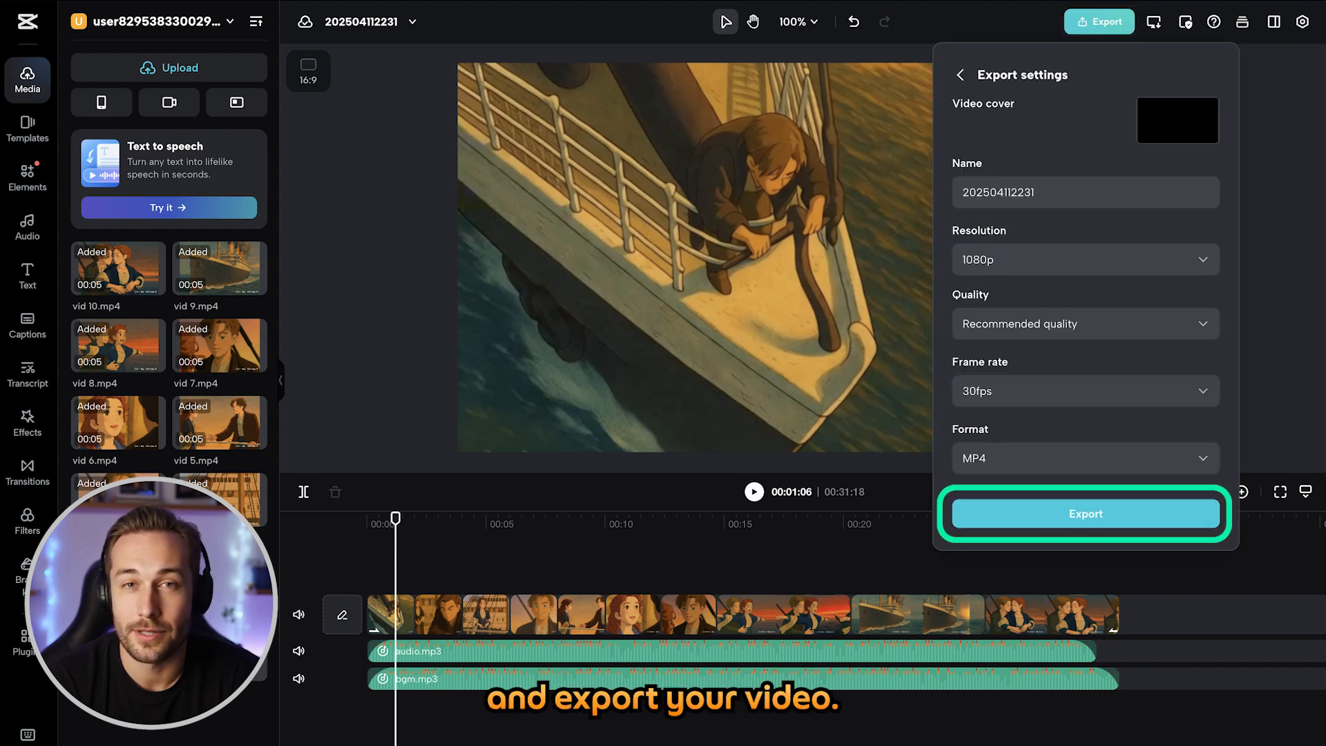
{"action": "left_click", "coordinate": [1086, 513]}
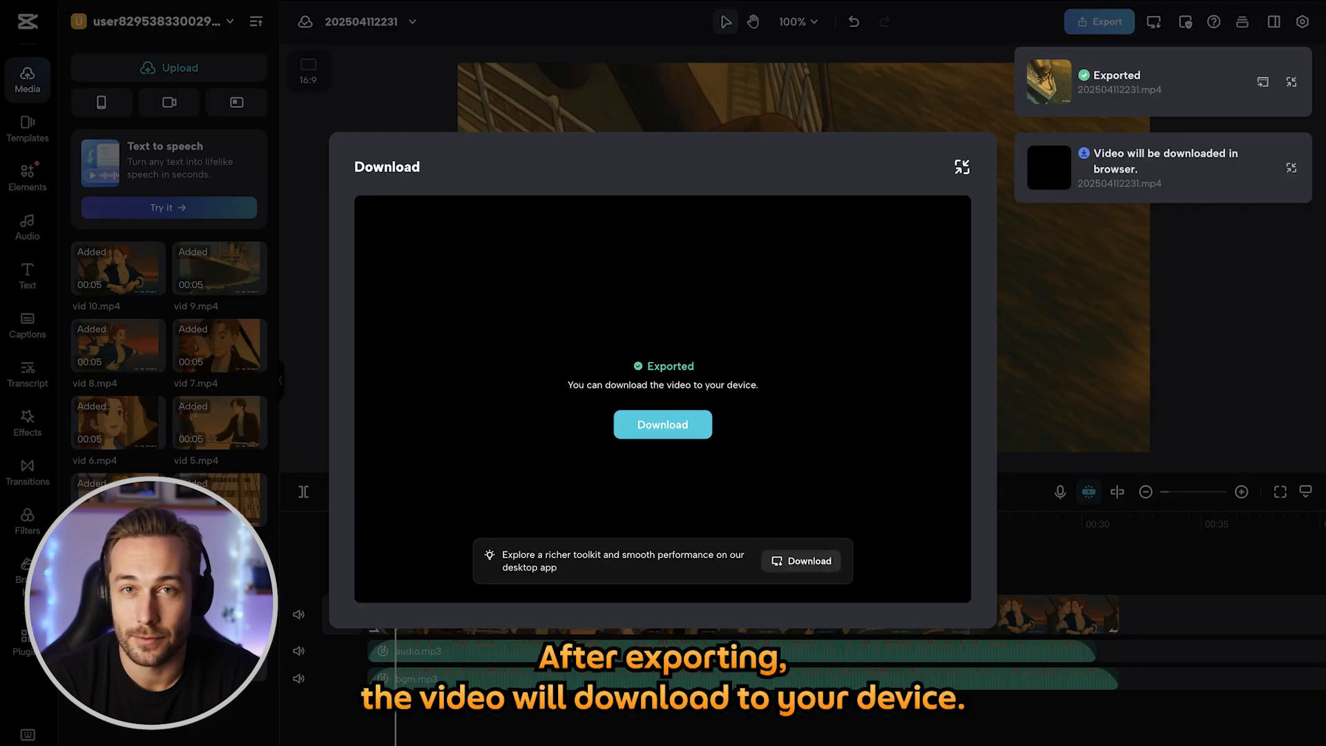